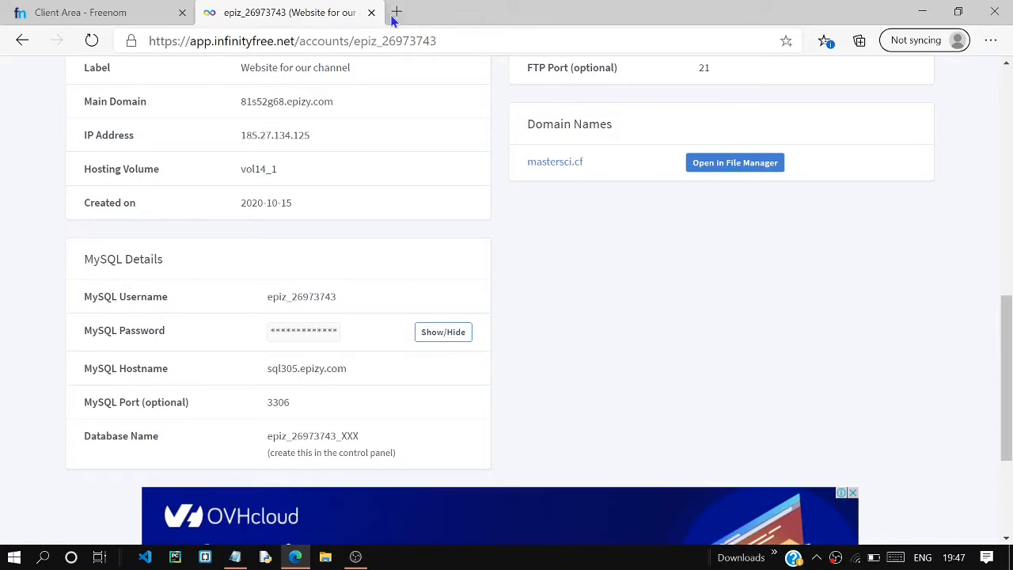
# Search the web for cloudflare in a new tab, open the official Cloudflare website and go to its sign-up page.
pyautogui.click(396, 13)
pyautogui.write('clou')
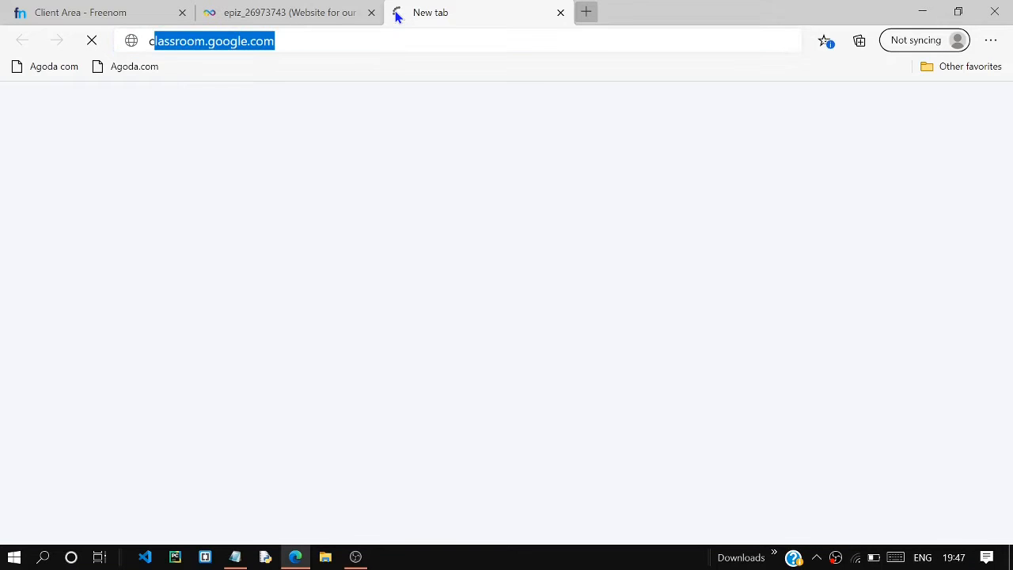
pyautogui.press('Return')
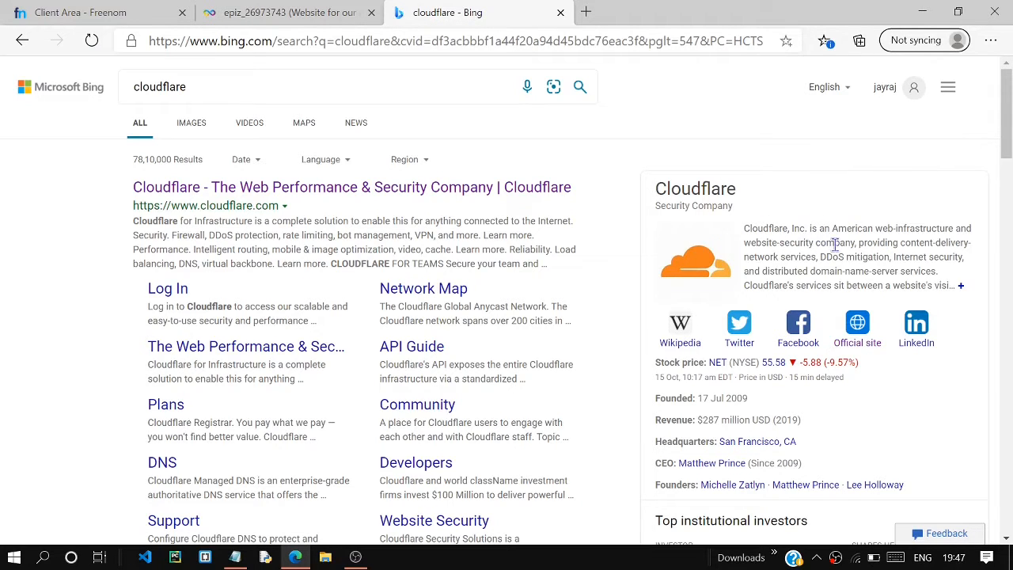
pyautogui.moveTo(867, 242); pyautogui.dragTo(904, 242)
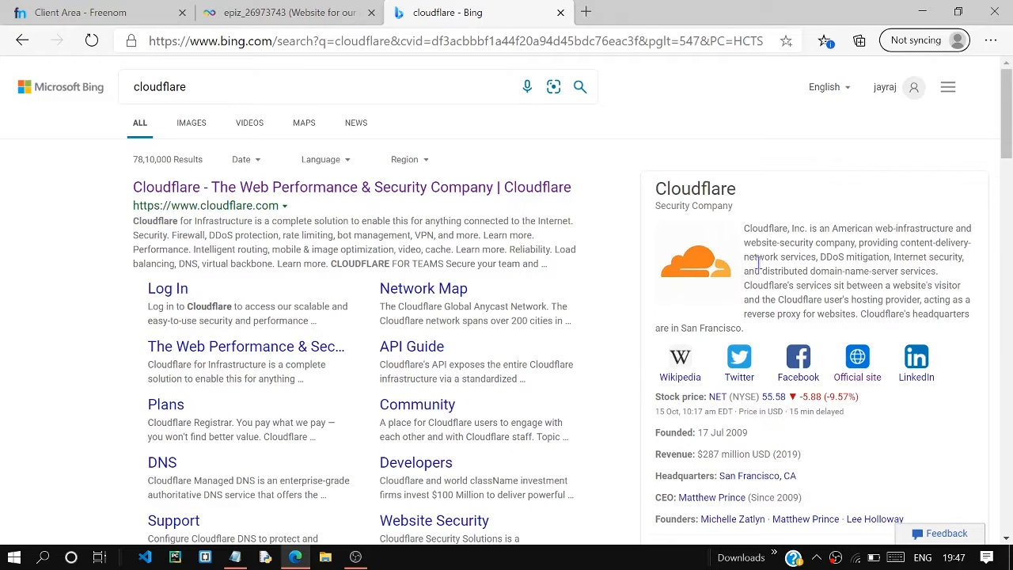
pyautogui.moveTo(748, 256); pyautogui.dragTo(829, 271)
pyautogui.click(865, 264)
pyautogui.click(291, 188)
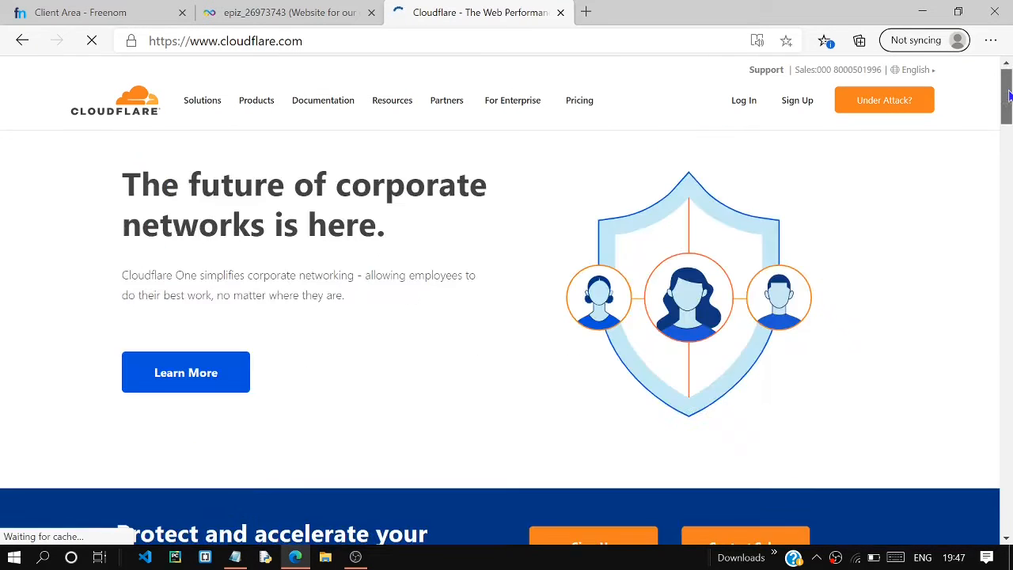
pyautogui.click(795, 106)
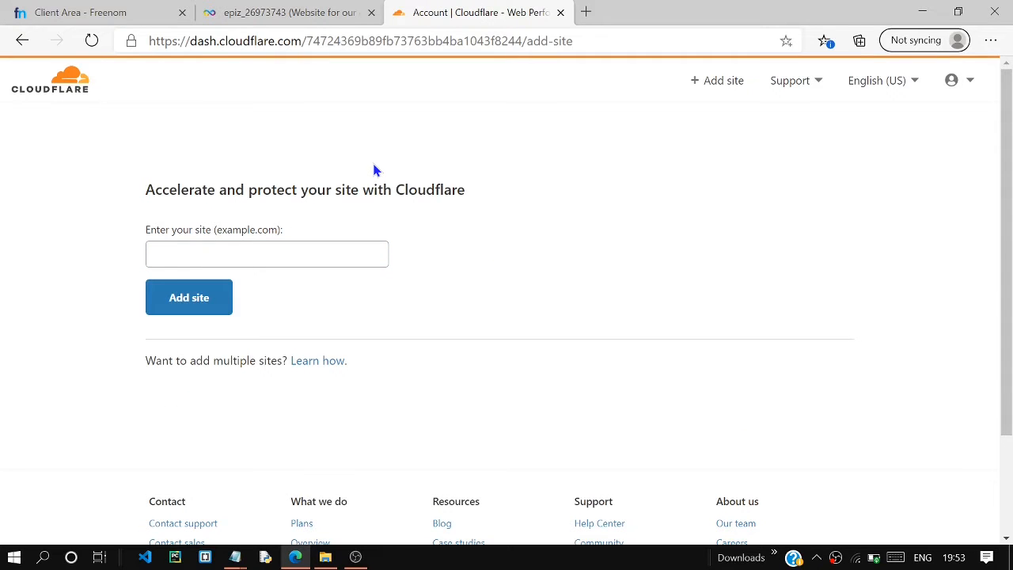
# Copy the domain mastersci.cf from the InfinityFree account page and add it as a site in Cloudflare.
pyautogui.click(279, 254)
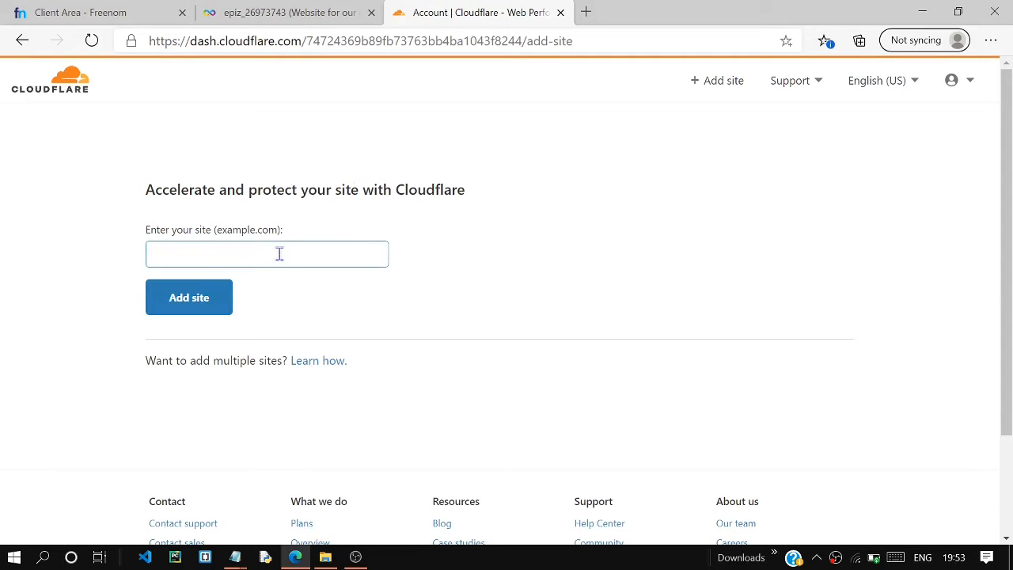
pyautogui.click(245, 11)
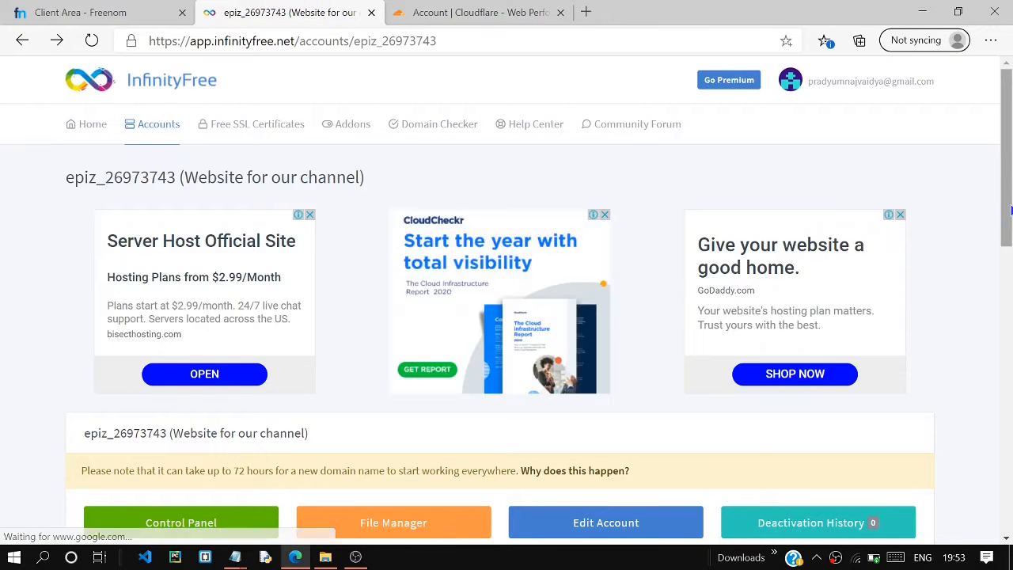
pyautogui.scroll(-2, 1010, 282)
pyautogui.scroll(-4, 1009, 283)
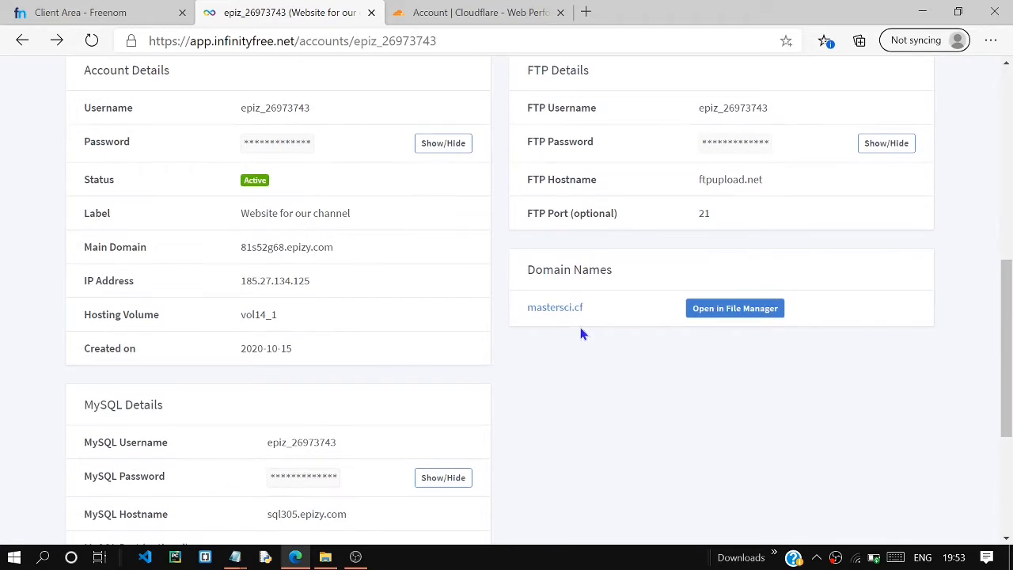
pyautogui.moveTo(592, 314); pyautogui.dragTo(530, 312)
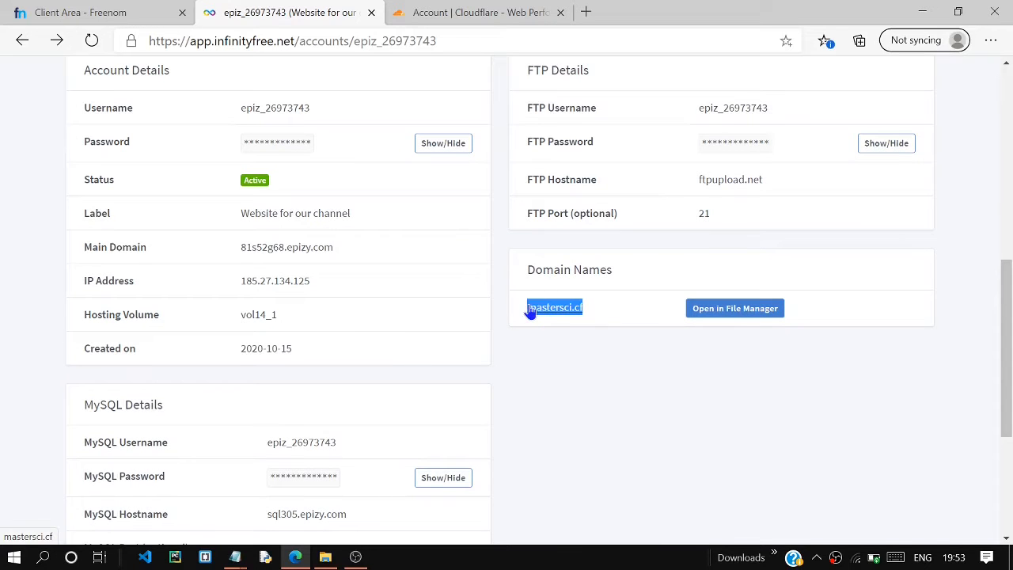
pyautogui.hotkey('ctrl', 'c')
pyautogui.click(452, 11)
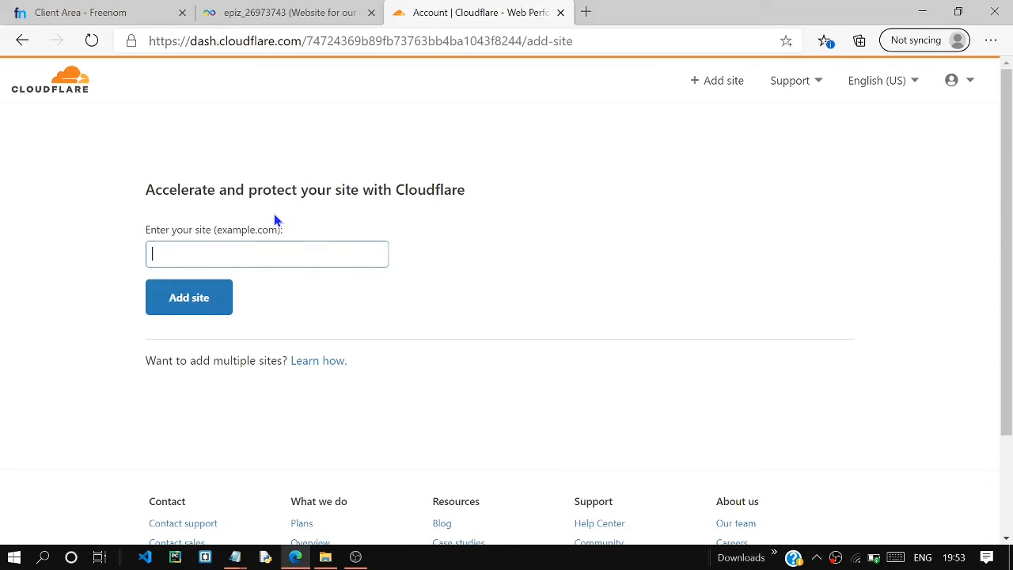
pyautogui.hotkey('ctrl', 'v')
pyautogui.click(200, 313)
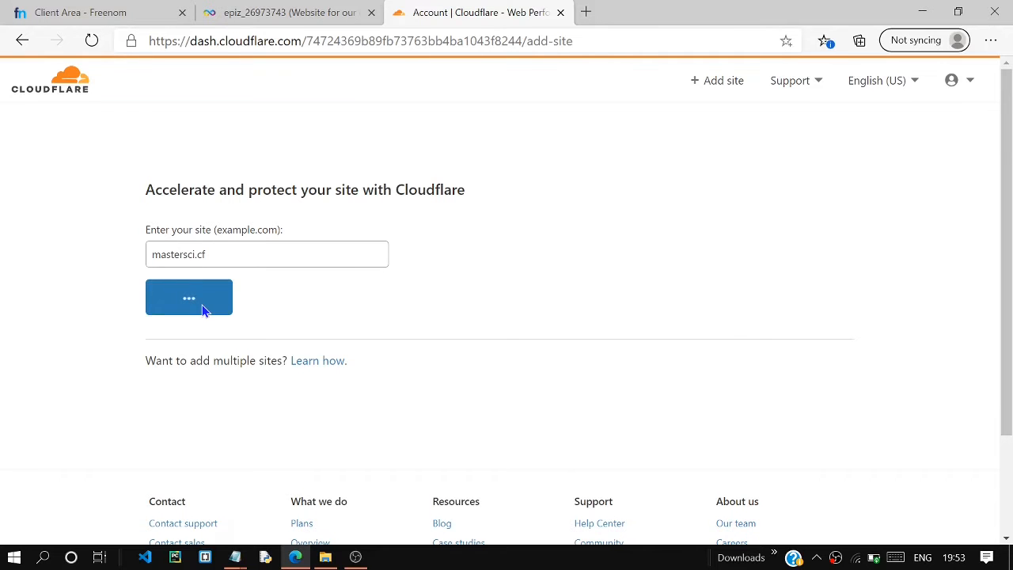
# Select the Free plan for mastersci.cf and confirm it.
pyautogui.moveTo(1005, 168); pyautogui.dragTo(1005, 348)
pyautogui.click(301, 126)
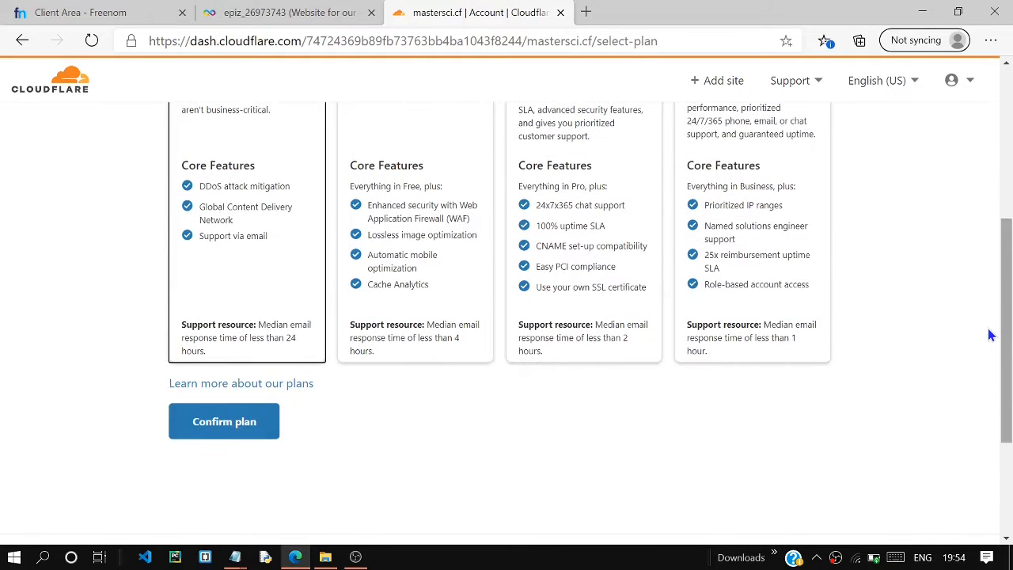
pyautogui.click(194, 428)
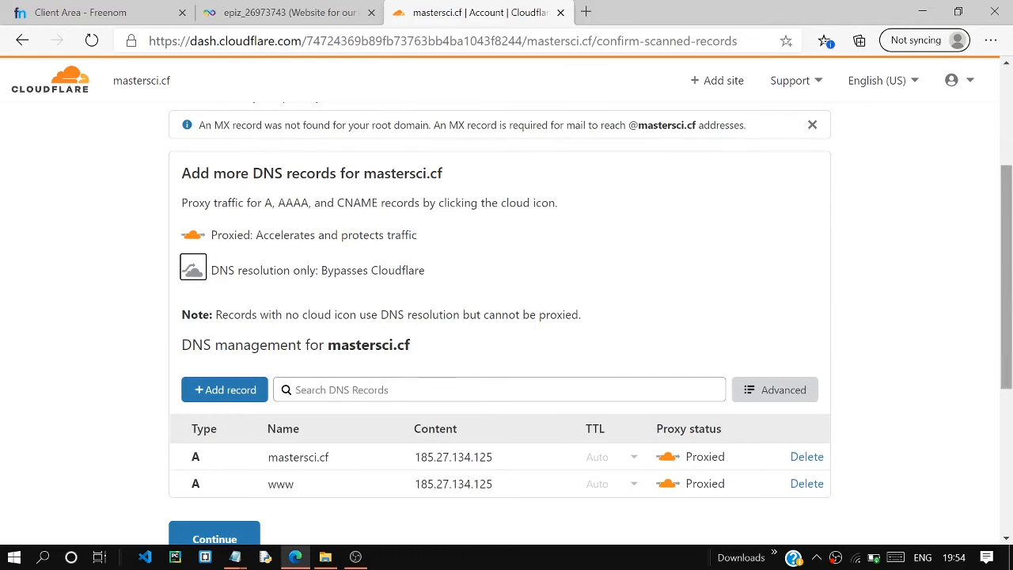
# Review the scanned DNS records for mastersci.cf and accept them unchanged to continue to the nameserver instructions.
pyautogui.scroll(2, 268, 142)
pyautogui.scroll(-1, 268, 142)
pyautogui.moveTo(1009, 295); pyautogui.dragTo(1009, 354)
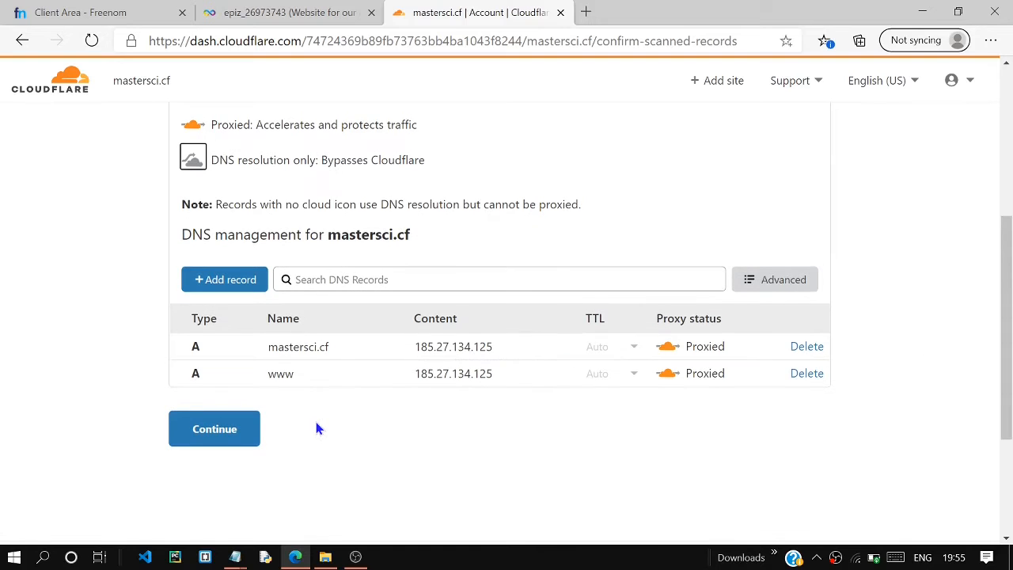
pyautogui.click(250, 430)
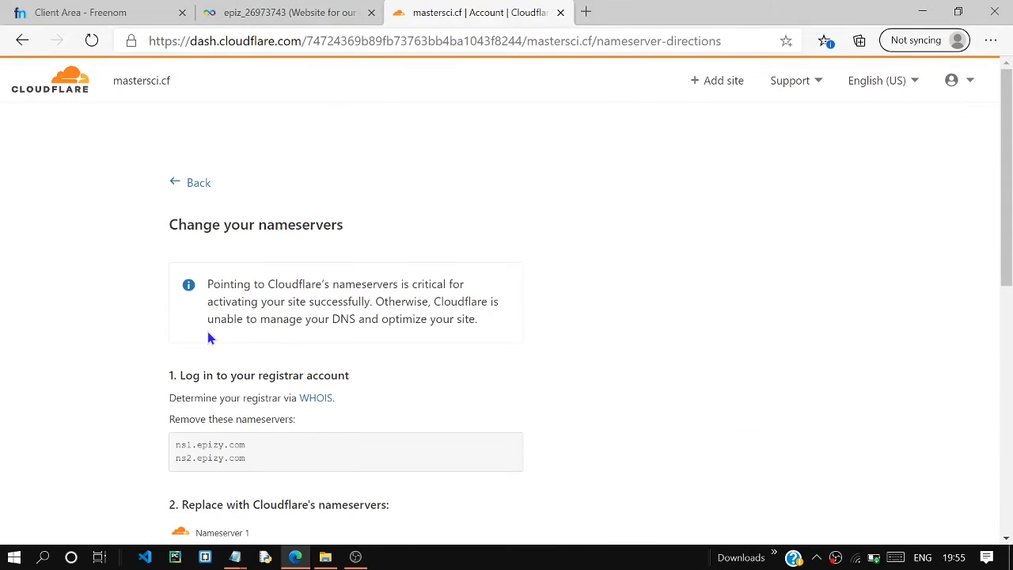
# Copy Cloudflare's first nameserver and set Nameserver 1 of mastersci.cf in Freenom to ignat.ns.cloudflare.com.
pyautogui.moveTo(212, 283); pyautogui.dragTo(439, 283)
pyautogui.moveTo(218, 302); pyautogui.dragTo(371, 301)
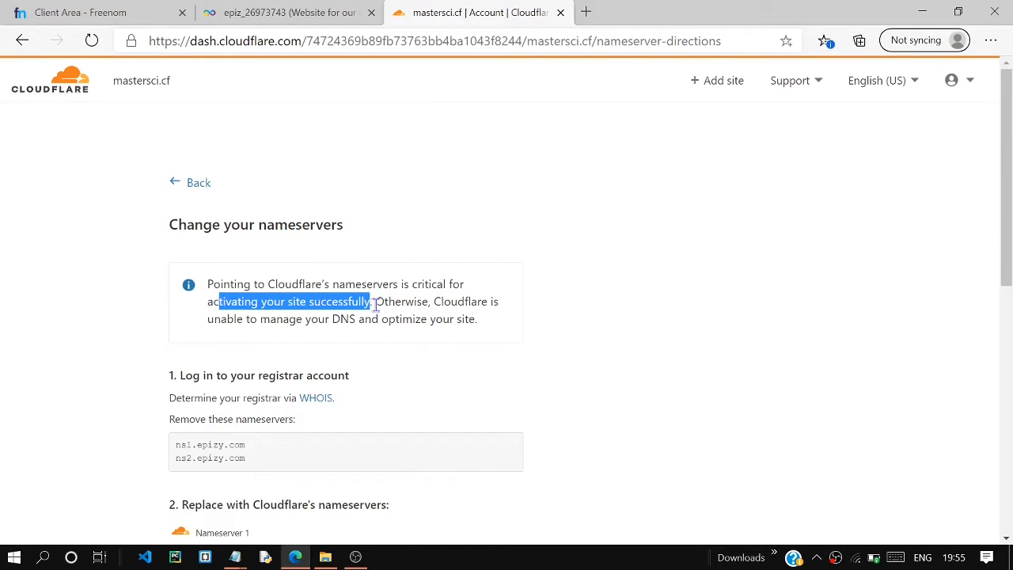
pyautogui.click(697, 312)
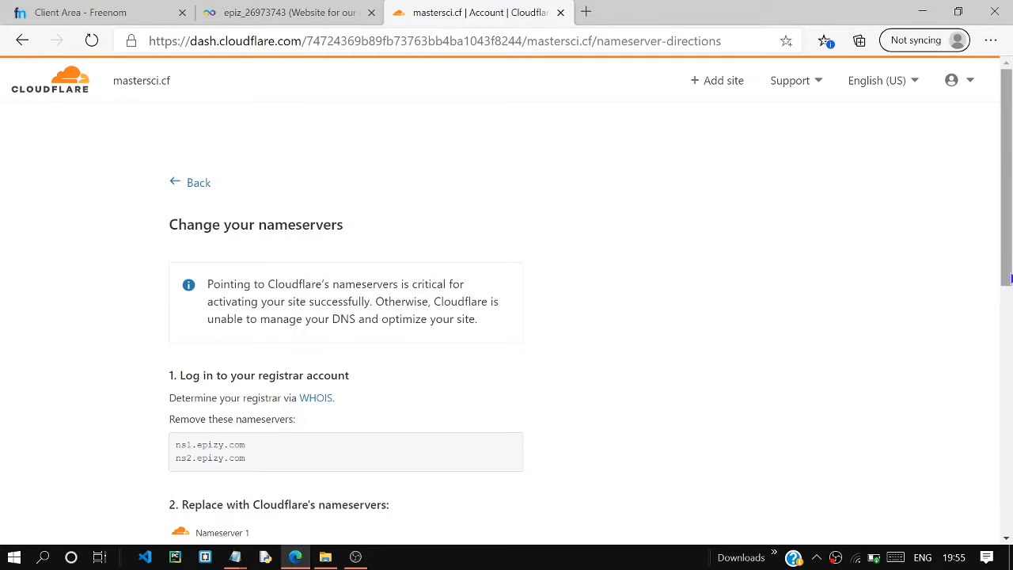
pyautogui.scroll(-1, 565, 275)
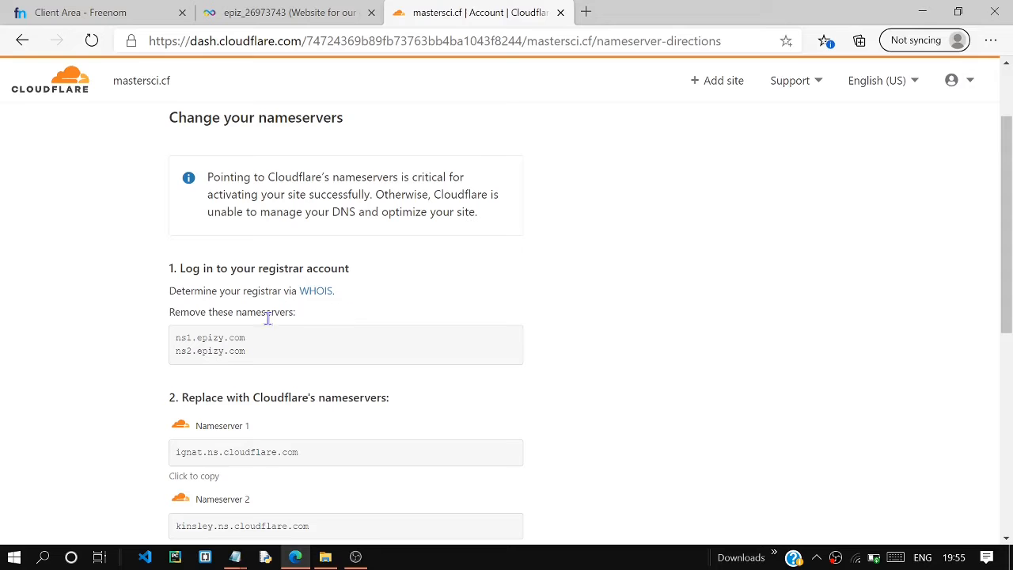
pyautogui.scroll(-1, 739, 377)
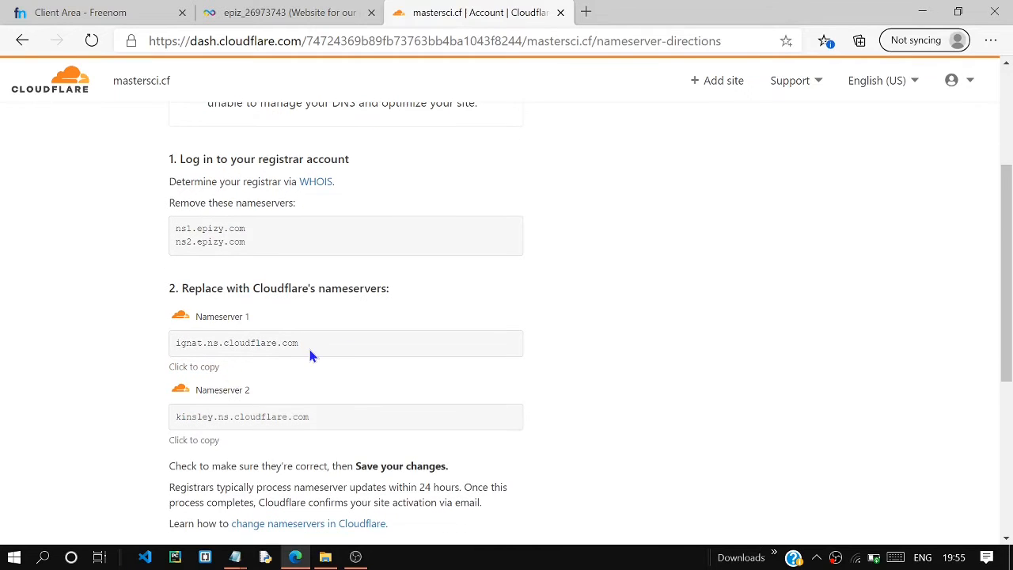
pyautogui.moveTo(302, 345); pyautogui.dragTo(124, 340)
pyautogui.hotkey('ctrl', 'c')
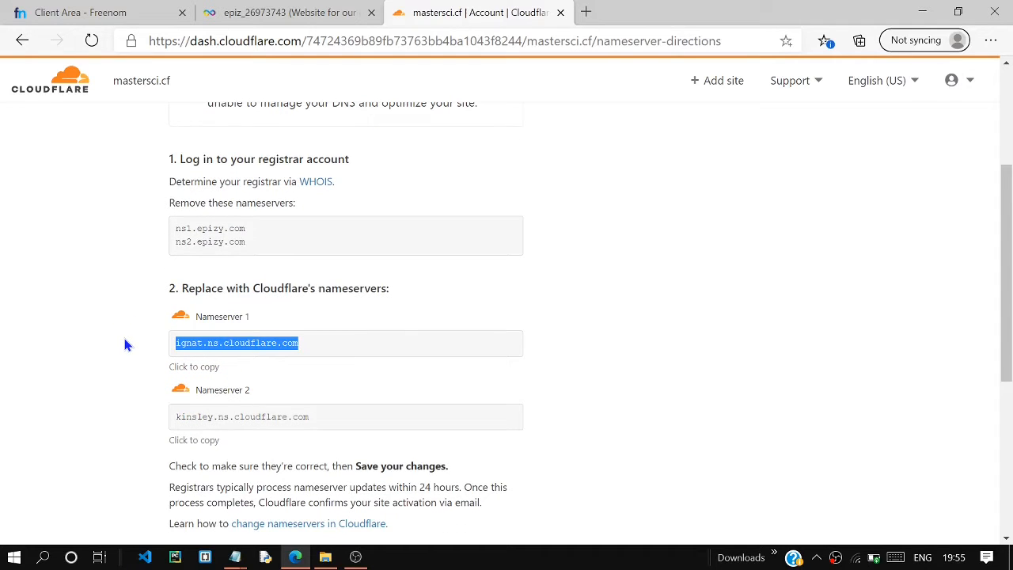
pyautogui.click(91, 11)
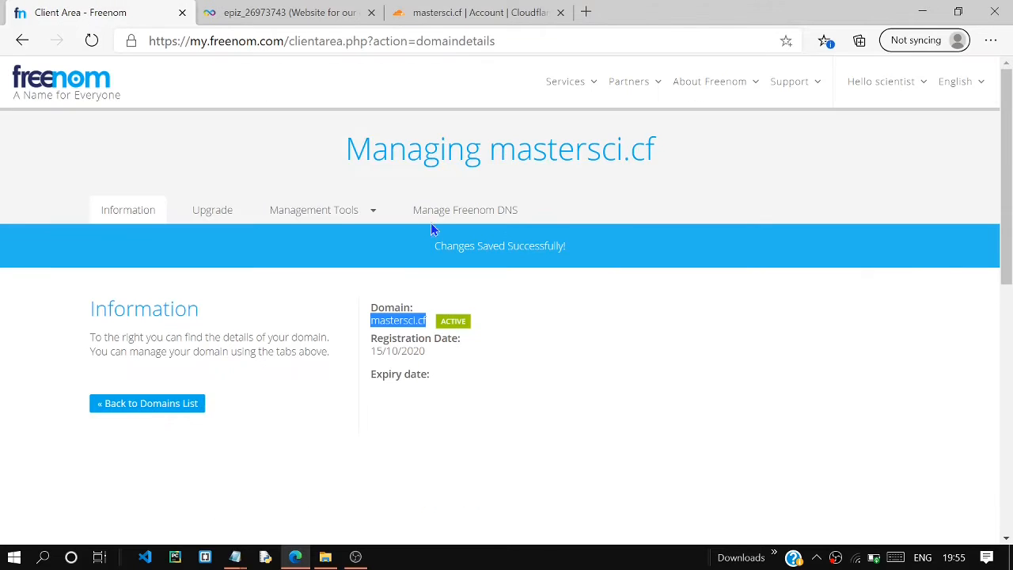
pyautogui.click(349, 210)
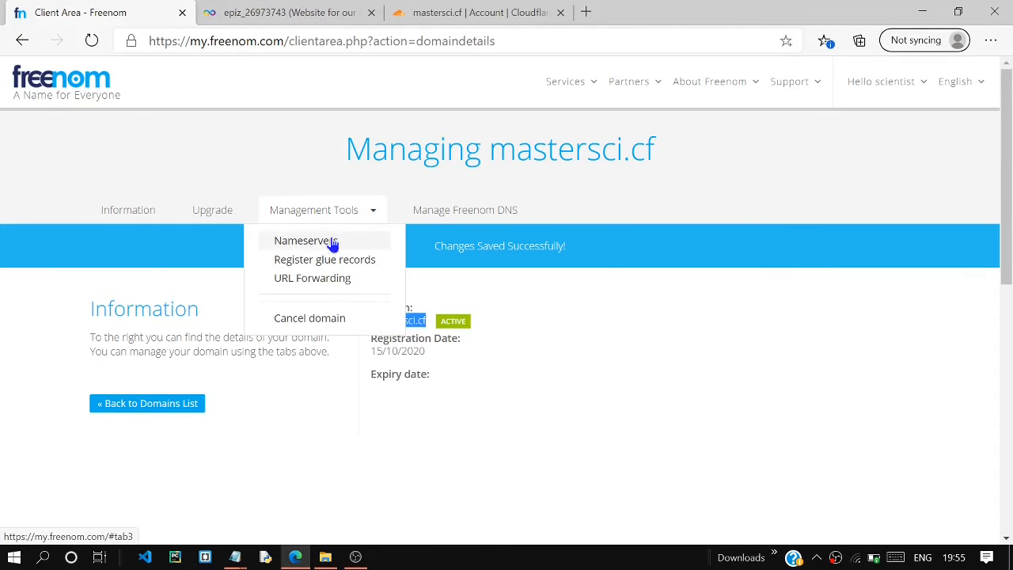
pyautogui.click(331, 241)
pyautogui.moveTo(460, 422); pyautogui.dragTo(206, 417)
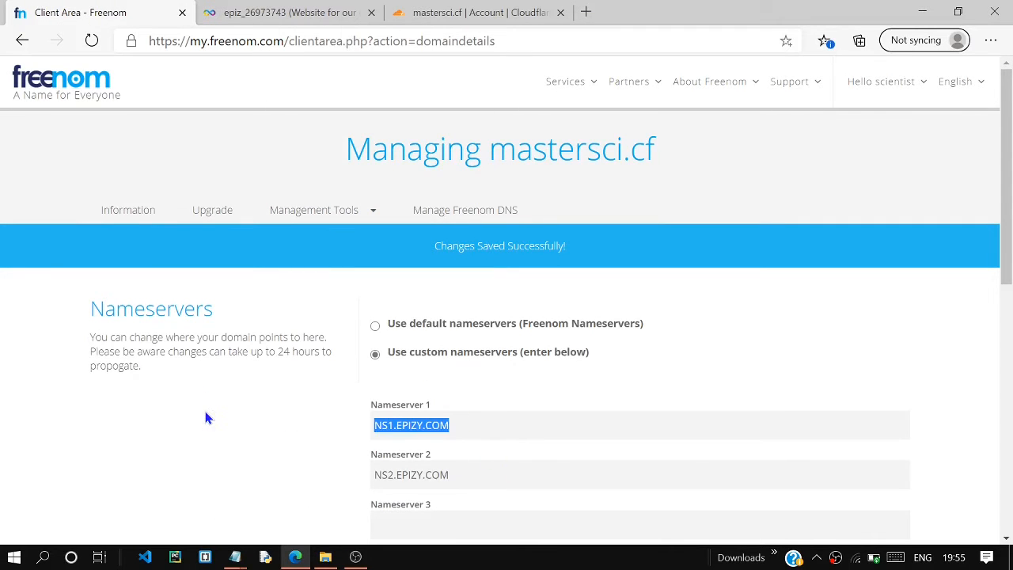
pyautogui.hotkey('ctrl', 'v')
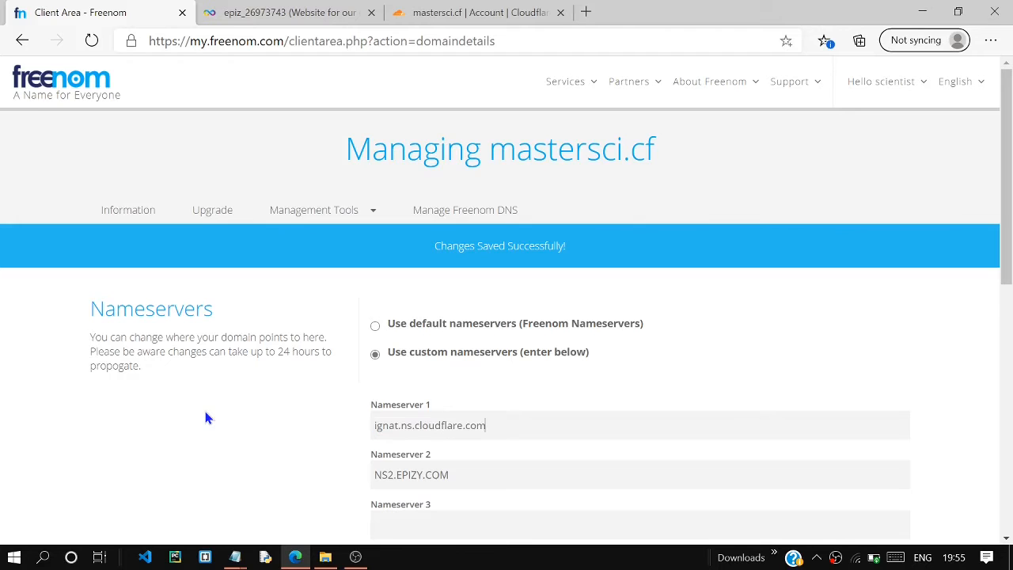
# Copy Cloudflare's second nameserver, set Nameserver 2 in Freenom to kinsley.ns.cloudflare.com, and submit the nameserver change.
pyautogui.click(475, 11)
pyautogui.moveTo(350, 412); pyautogui.dragTo(205, 415)
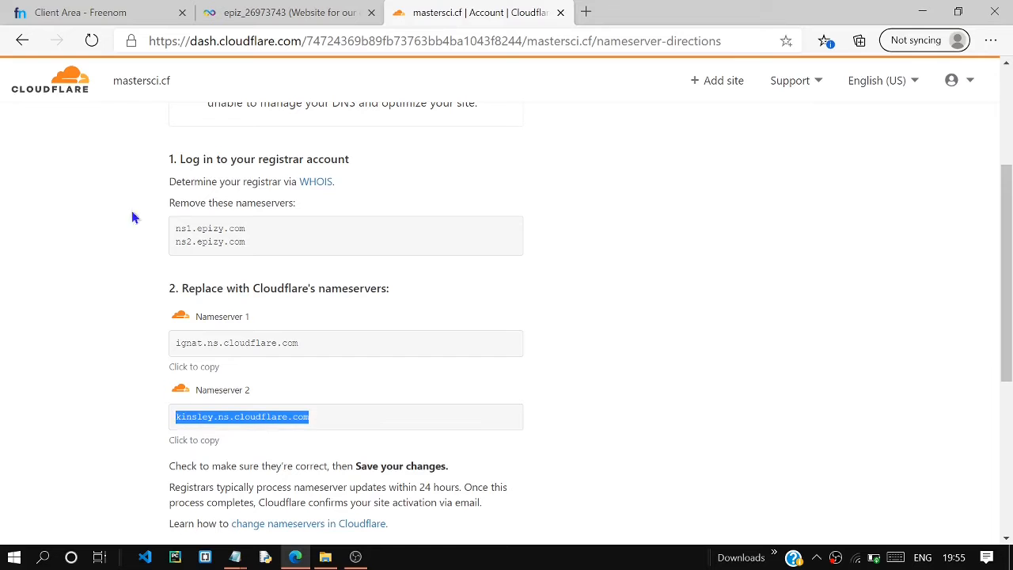
pyautogui.click(108, 9)
pyautogui.moveTo(464, 478); pyautogui.dragTo(176, 467)
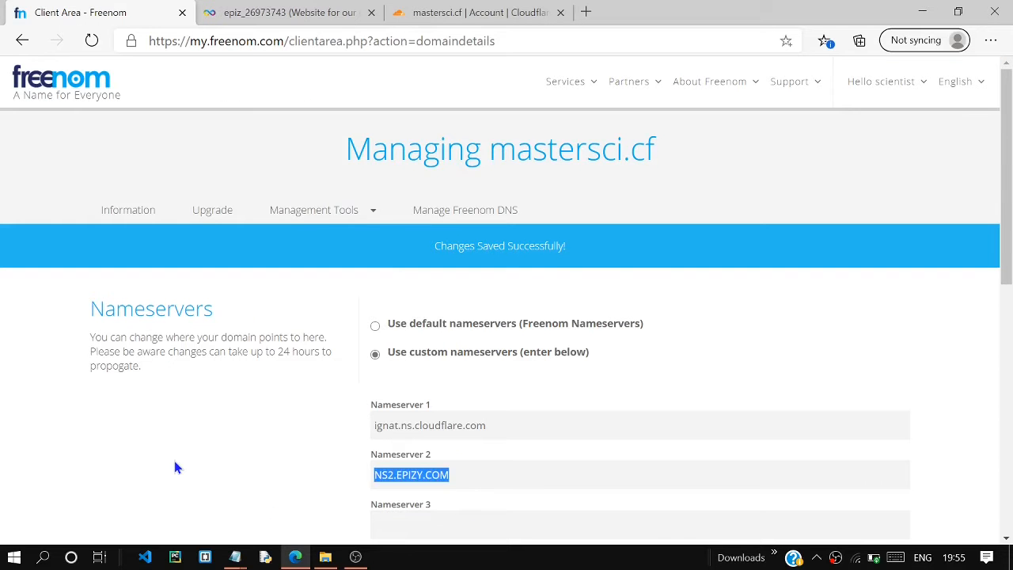
pyautogui.write('kinsley.ns.cloudflare.com')
pyautogui.scroll(-6, 485, 88)
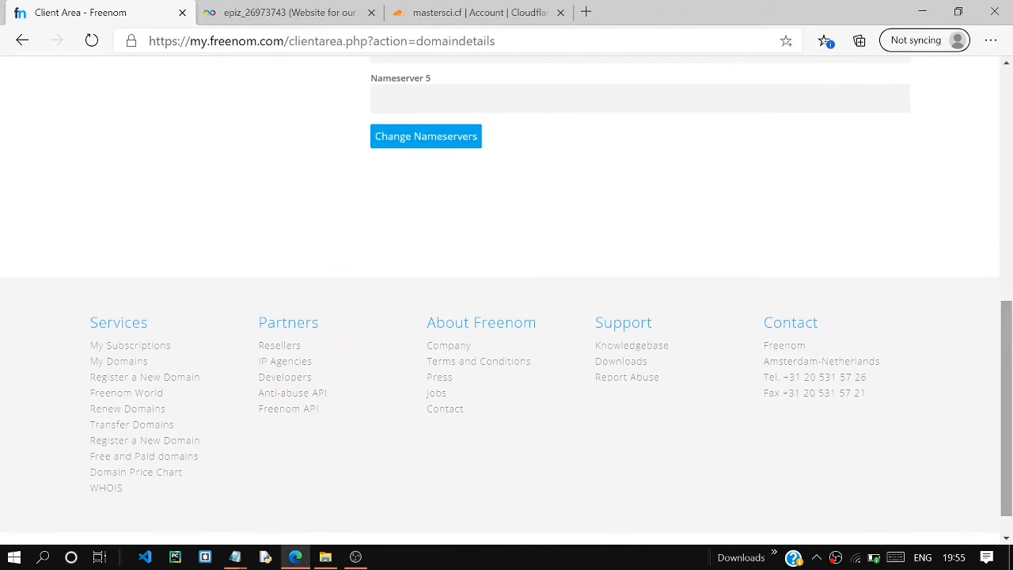
pyautogui.click(419, 138)
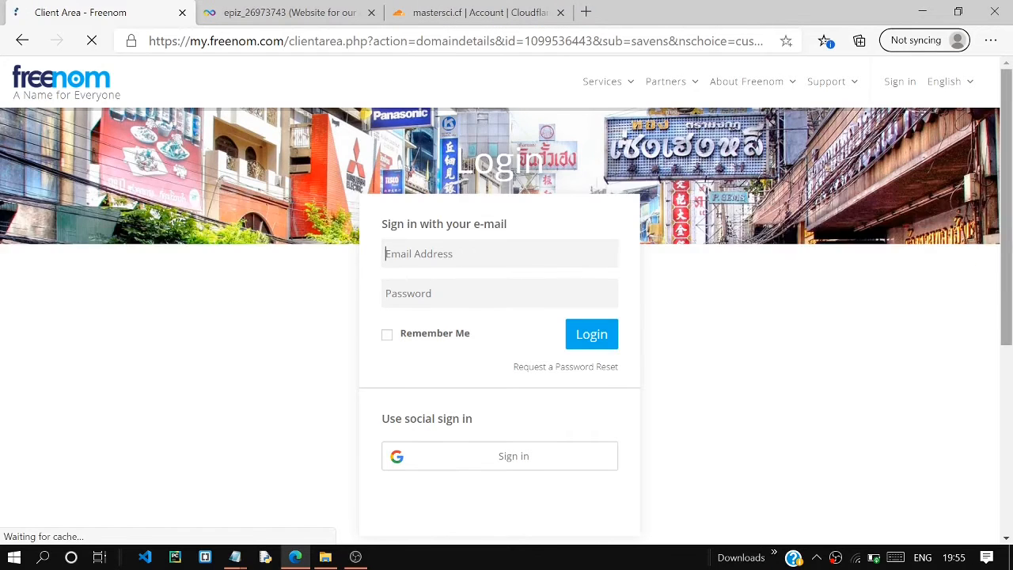
pyautogui.moveTo(1006, 255); pyautogui.dragTo(1011, 289)
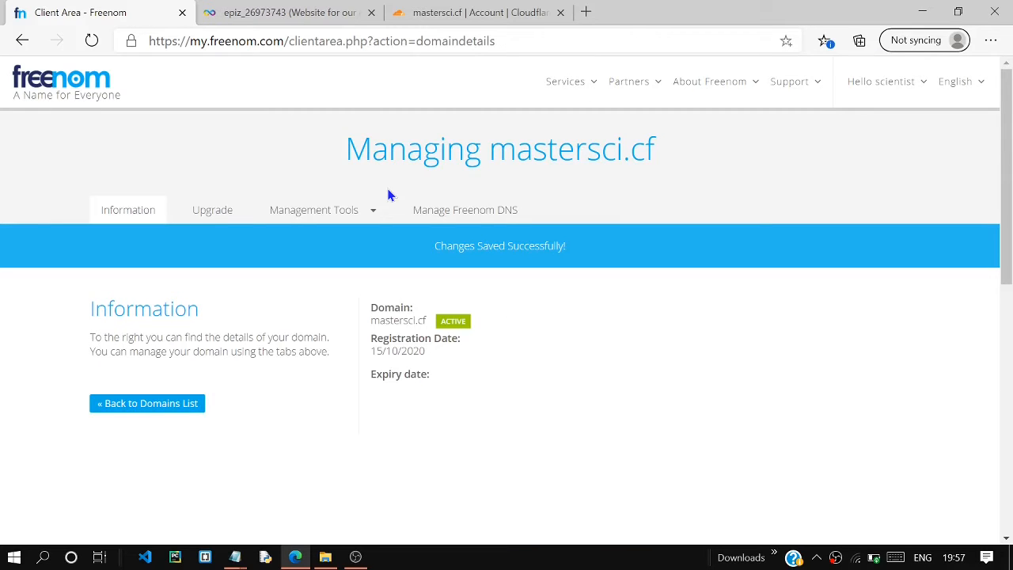
# Return to Cloudflare's nameserver instructions for mastersci.cf and have it check the replaced nameservers.
pyautogui.click(457, 11)
pyautogui.scroll(-4, 377, 353)
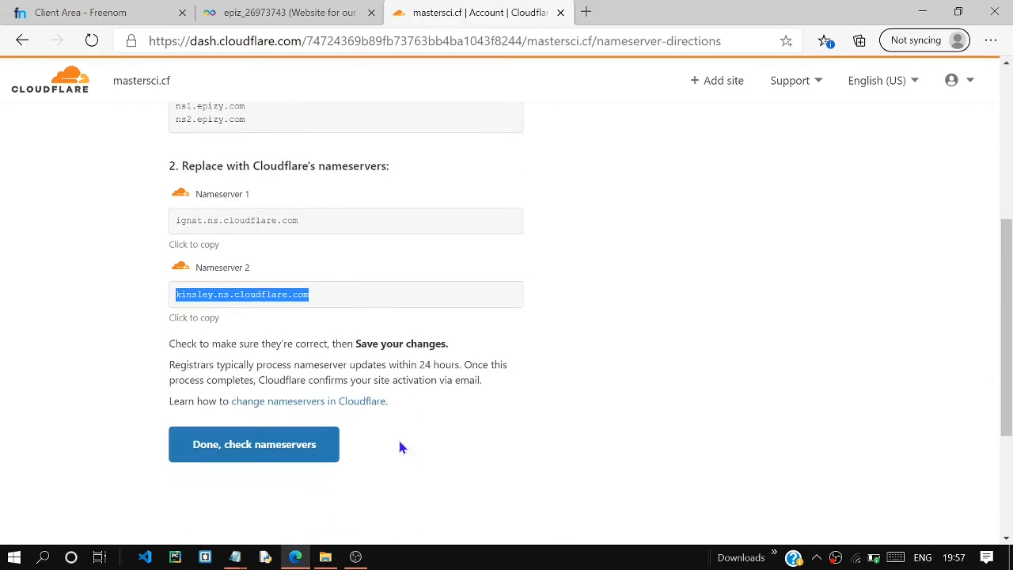
pyautogui.click(286, 449)
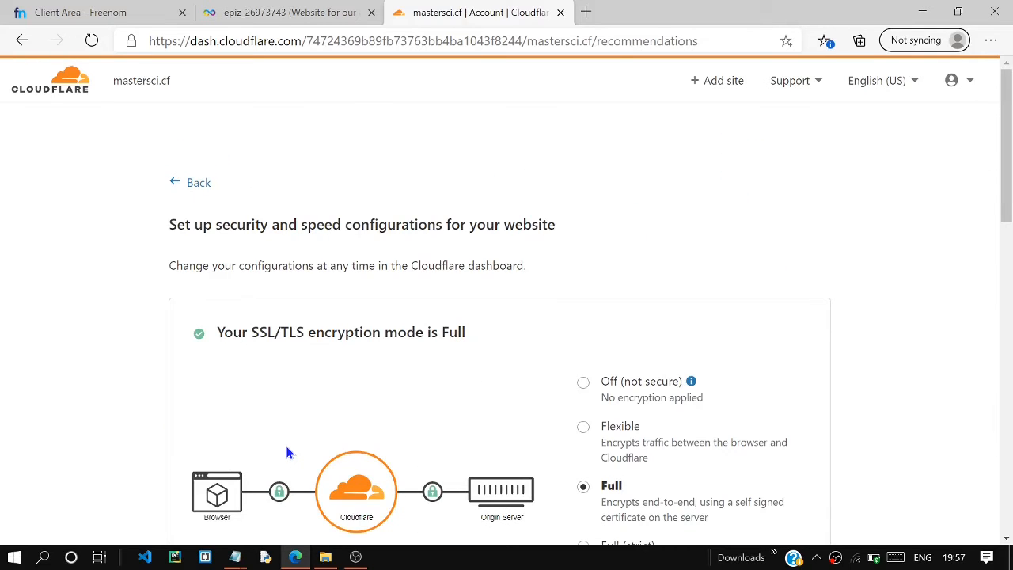
# Turn on Always Use HTTPS in the recommended security and speed configurations and finish the site setup.
pyautogui.scroll(-3, 1005, 182)
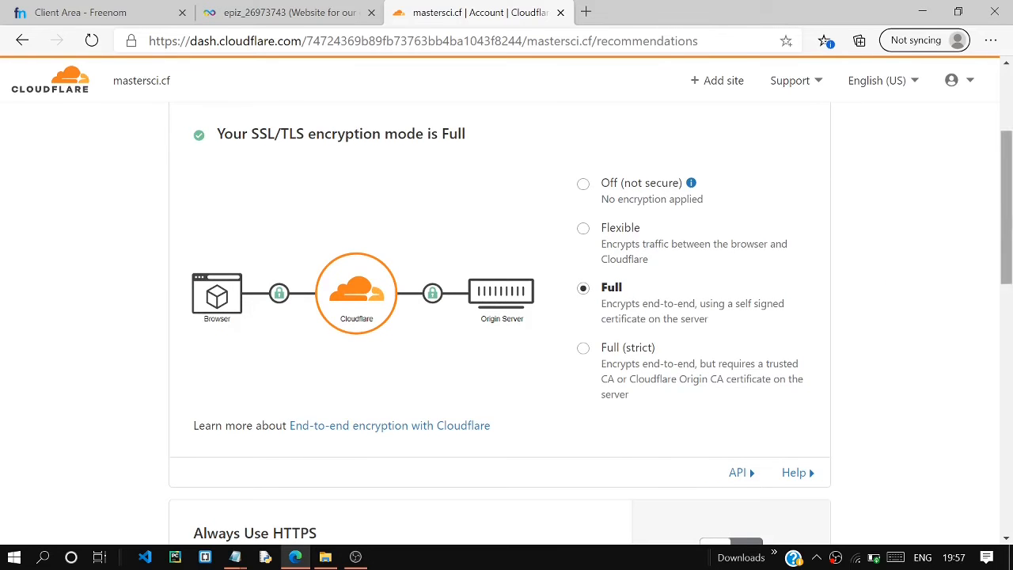
pyautogui.scroll(-3, 1004, 238)
pyautogui.scroll(-4, 1005, 237)
pyautogui.scroll(1, 803, 237)
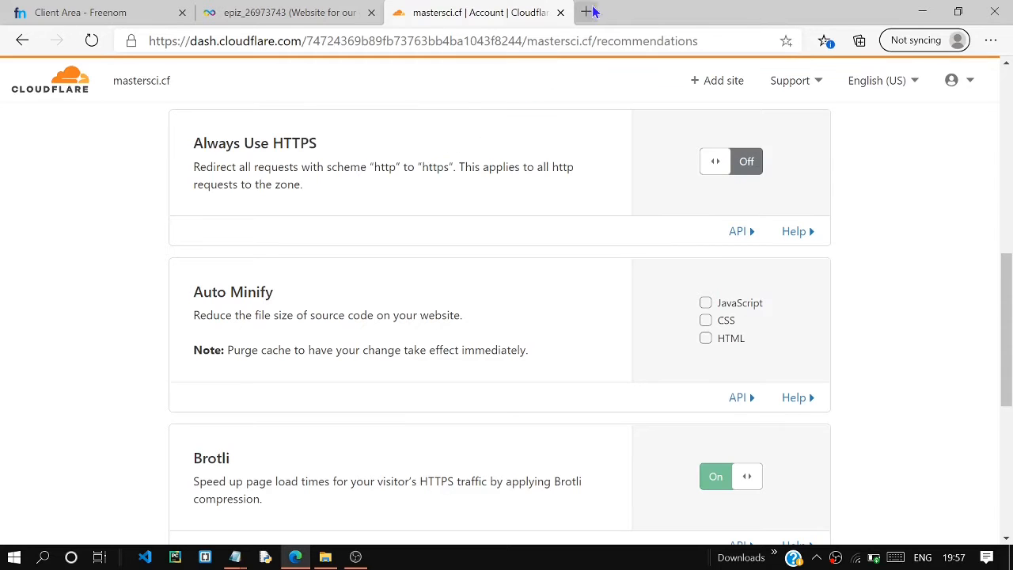
pyautogui.click(726, 169)
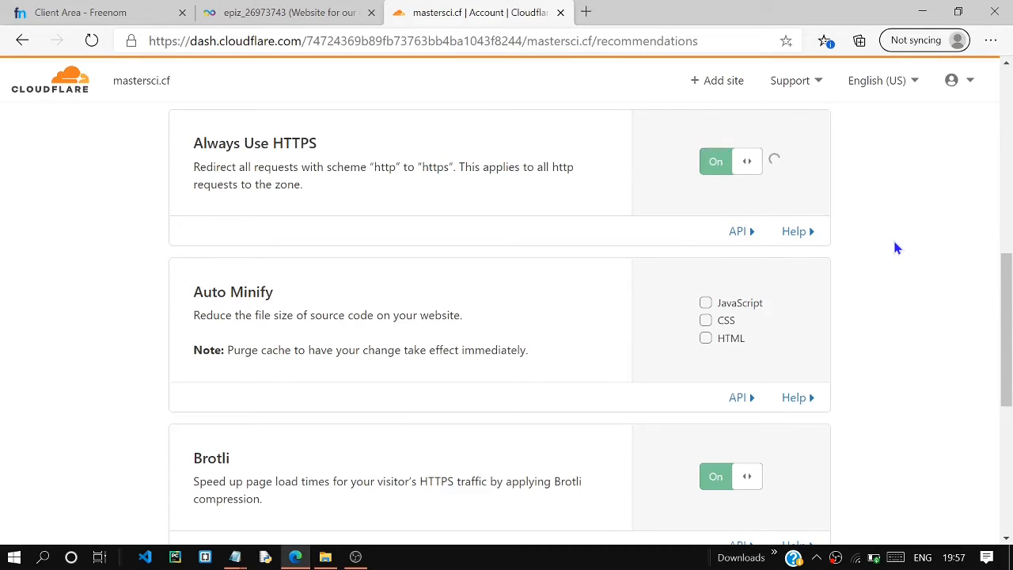
pyautogui.moveTo(1005, 315); pyautogui.dragTo(993, 418)
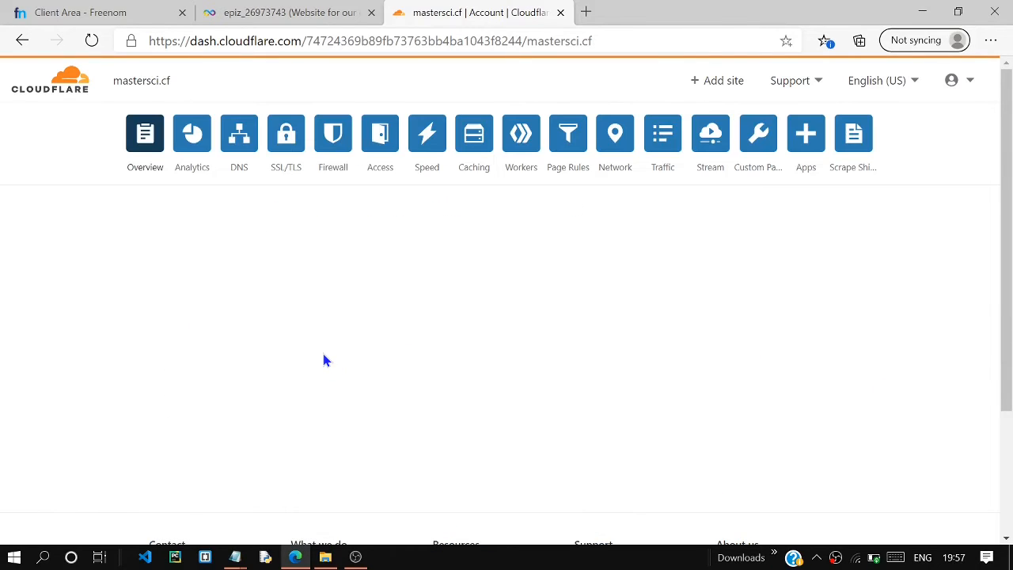
# Open the mastersci.cf website from the refreshed InfinityFree hosting account page and view its connection security information.
pyautogui.click(285, 12)
pyautogui.click(92, 42)
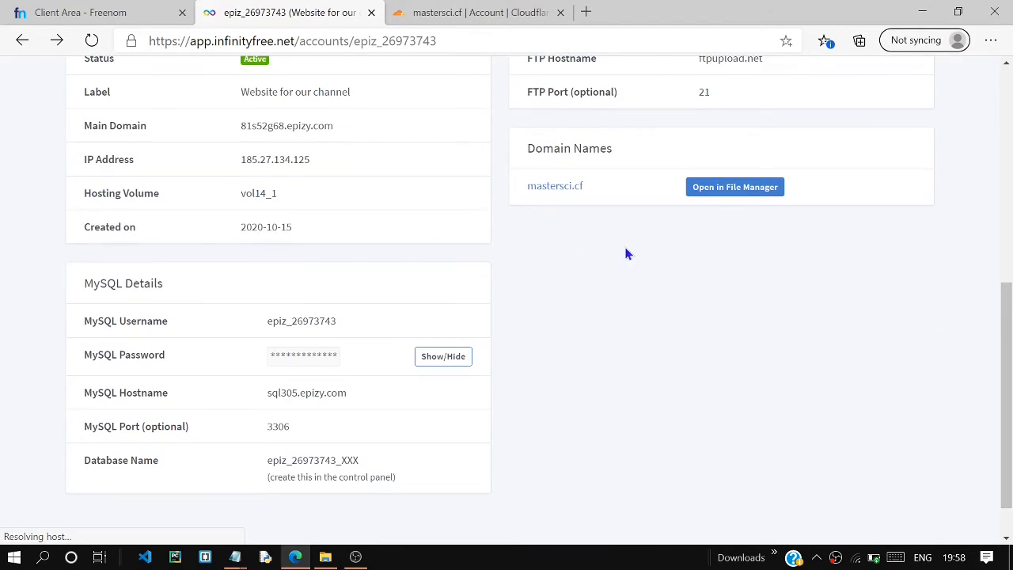
pyautogui.click(560, 194)
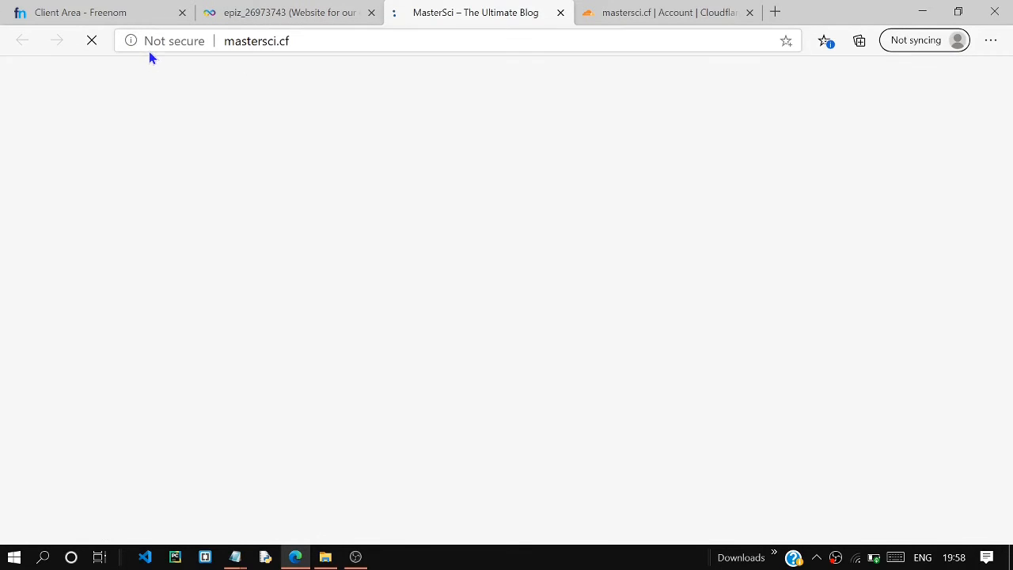
pyautogui.click(157, 41)
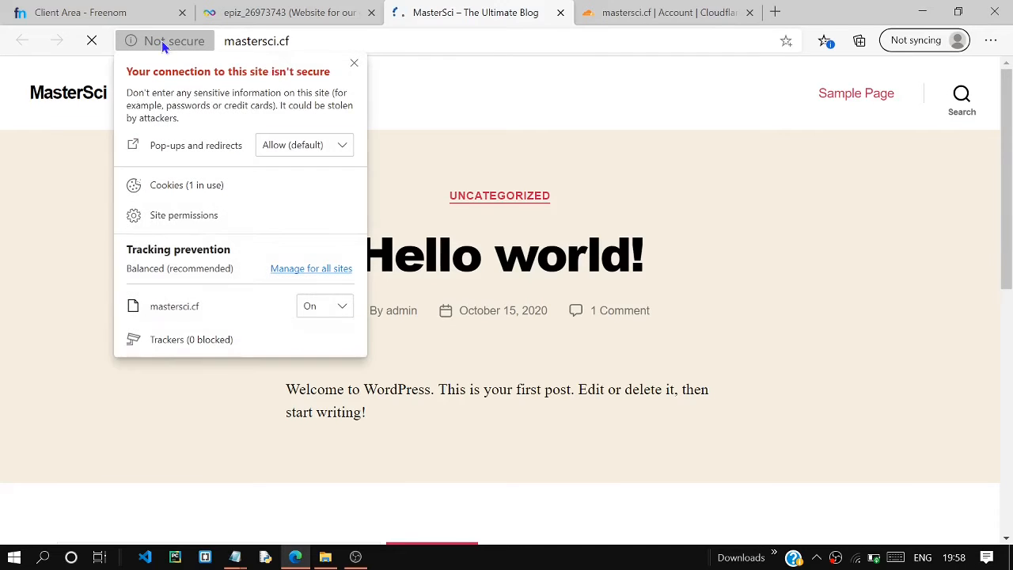
pyautogui.click(353, 63)
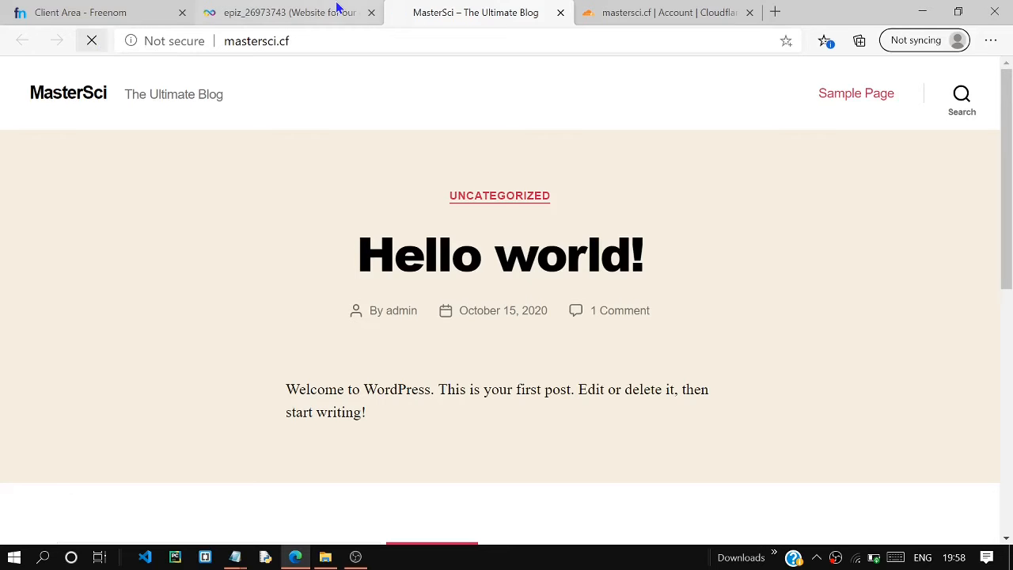
# Return to Cloudflare and review the SSL/TLS encryption mode set for mastersci.cf.
pyautogui.click(642, 12)
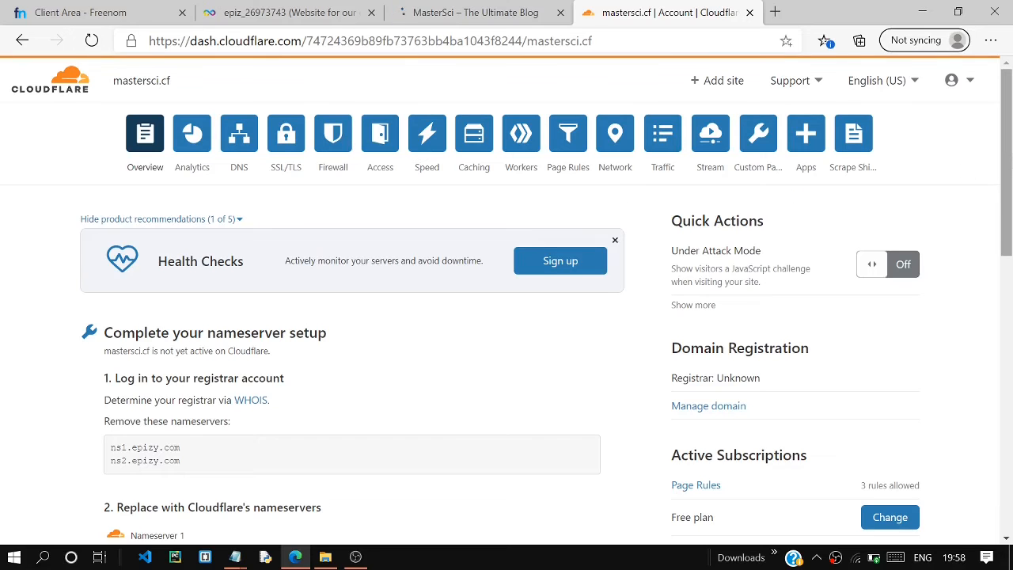
pyautogui.click(291, 149)
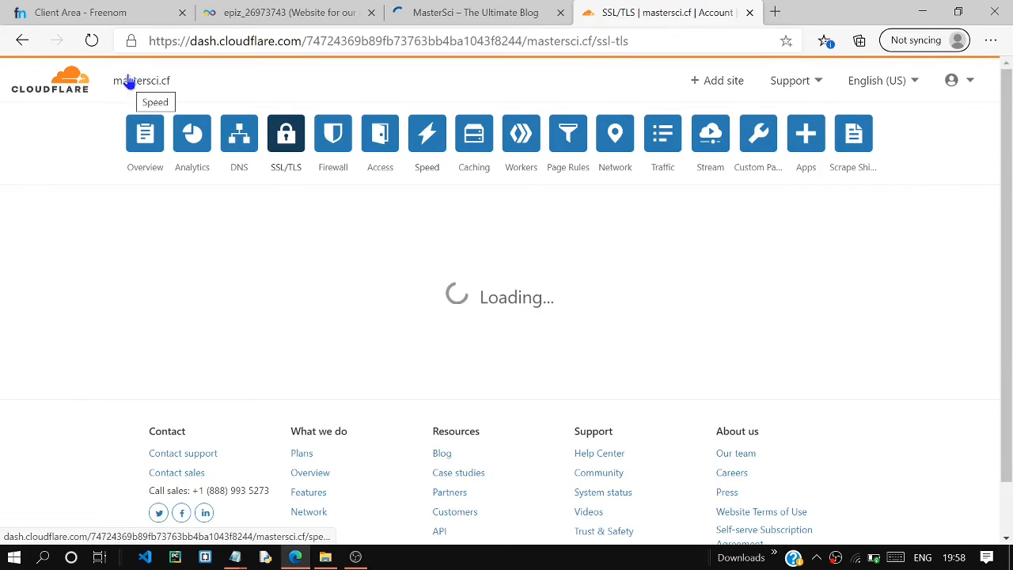
pyautogui.moveTo(1008, 186); pyautogui.dragTo(1004, 214)
pyautogui.click(924, 242)
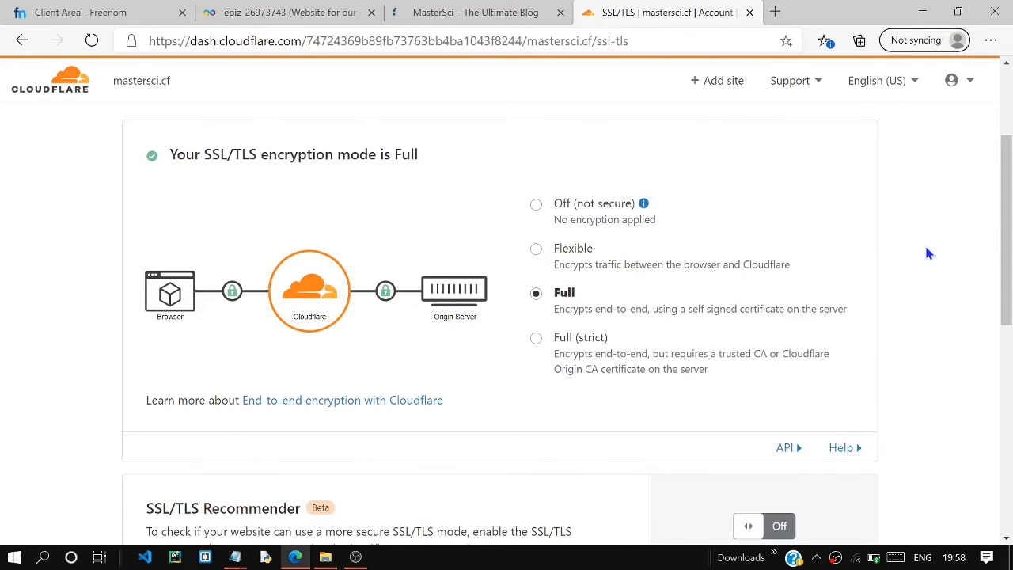
pyautogui.scroll(3, 924, 242)
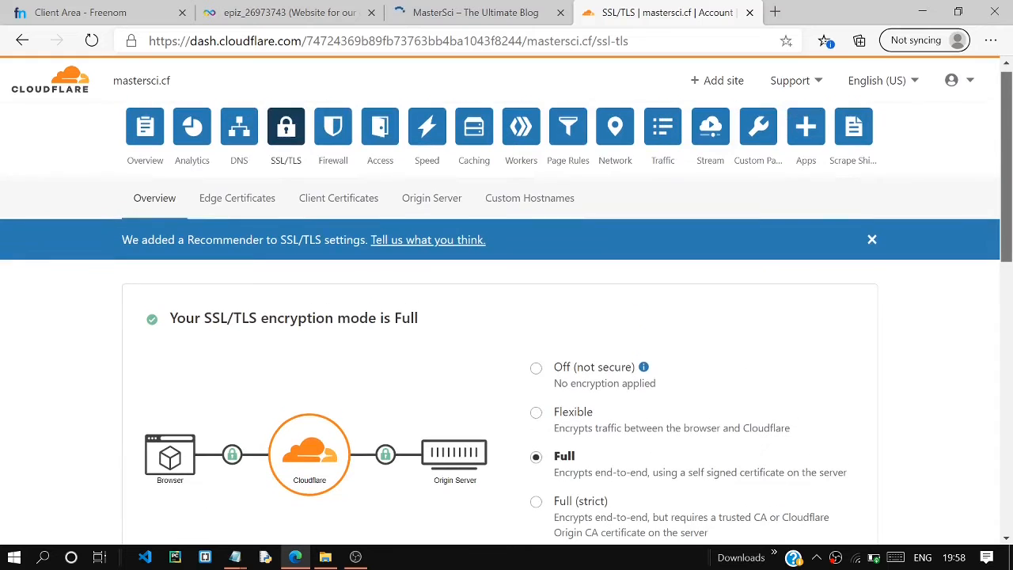
# Open the Edge Certificates settings of mastersci.cf and review the Always Use HTTPS option.
pyautogui.click(235, 198)
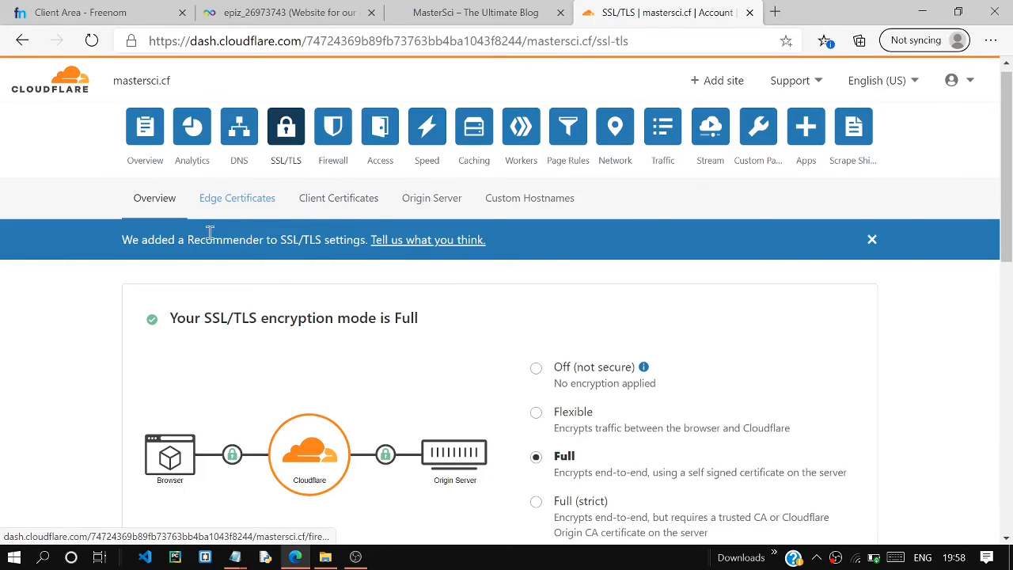
pyautogui.click(220, 198)
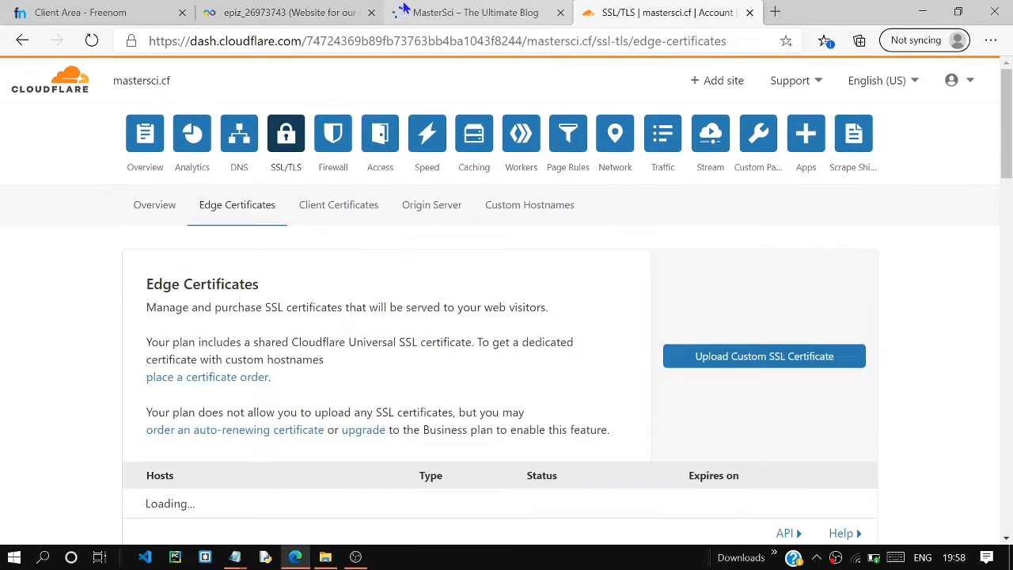
pyautogui.moveTo(1007, 182); pyautogui.dragTo(996, 297)
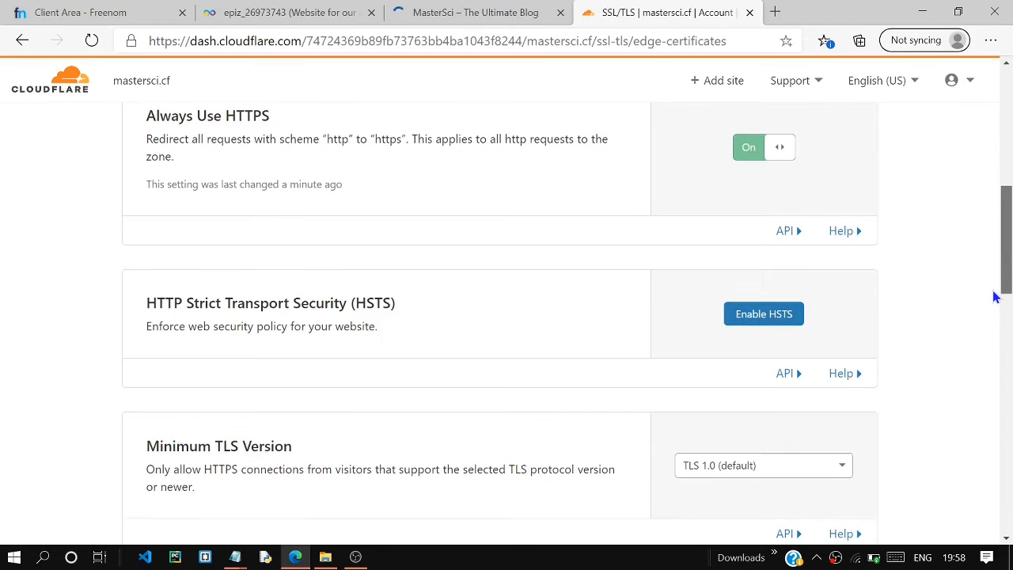
# Recheck the connection security of the MasterSci blog, reload the page and switch back to the mastersci.cf Cloudflare dashboard.
pyautogui.click(475, 12)
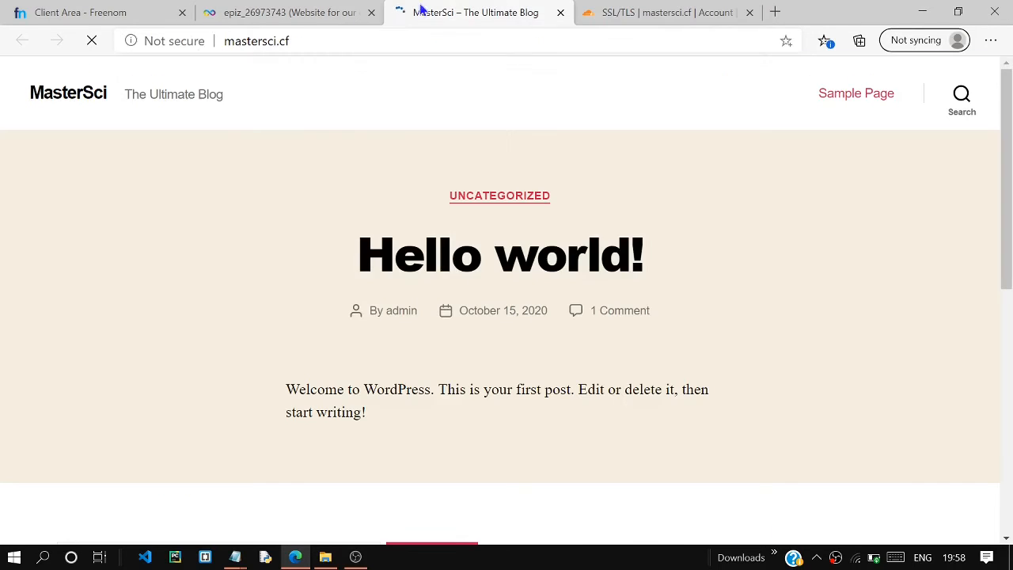
pyautogui.click(159, 46)
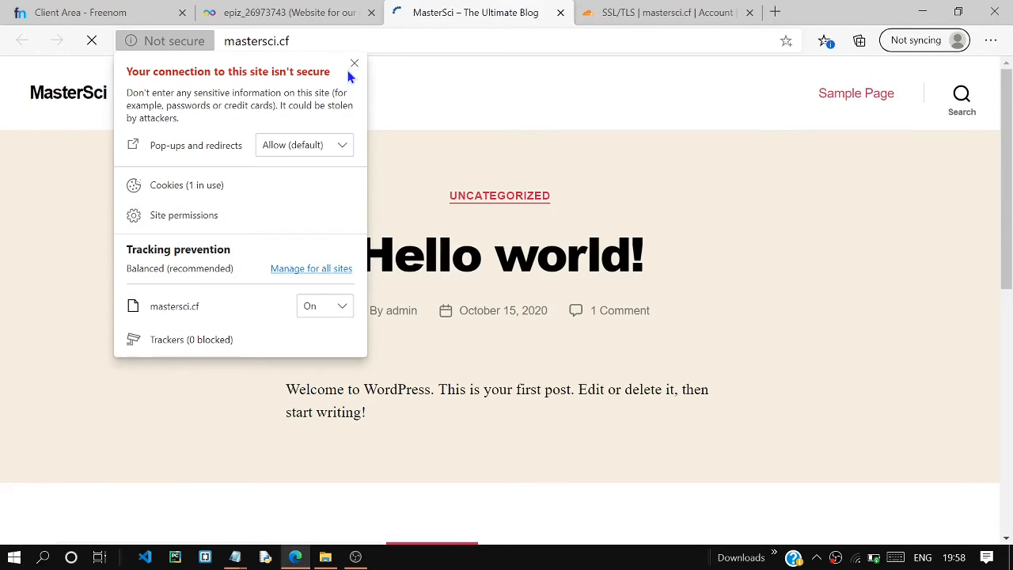
pyautogui.click(352, 63)
pyautogui.click(99, 42)
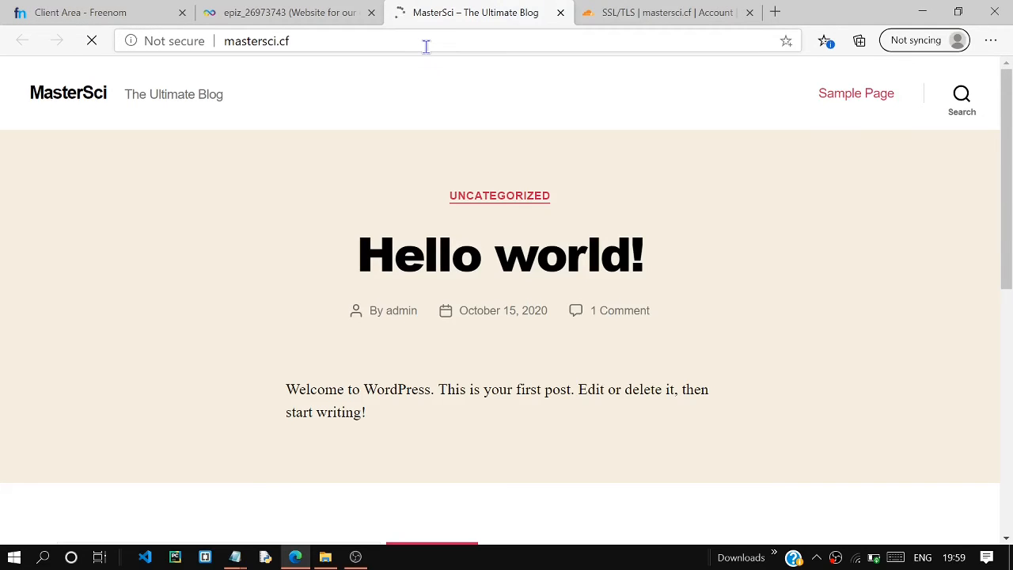
pyautogui.hotkey('ctrl', 'Tab')
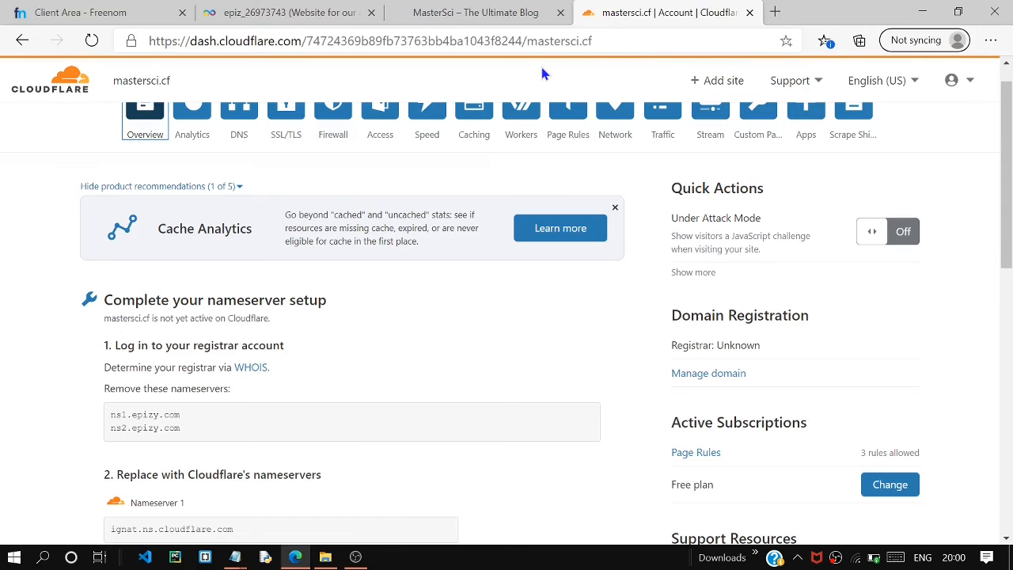
# Open the WordPress administration login of the MasterSci blog at mastersci.cf/wp-admin.
pyautogui.click(475, 12)
pyautogui.click(337, 38)
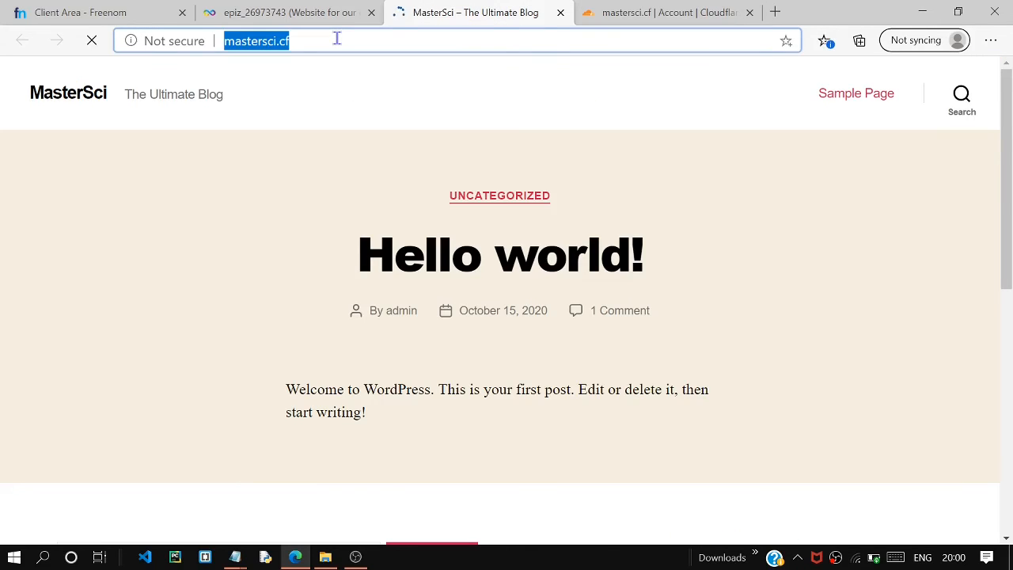
pyautogui.click(337, 38)
pyautogui.write('/wp')
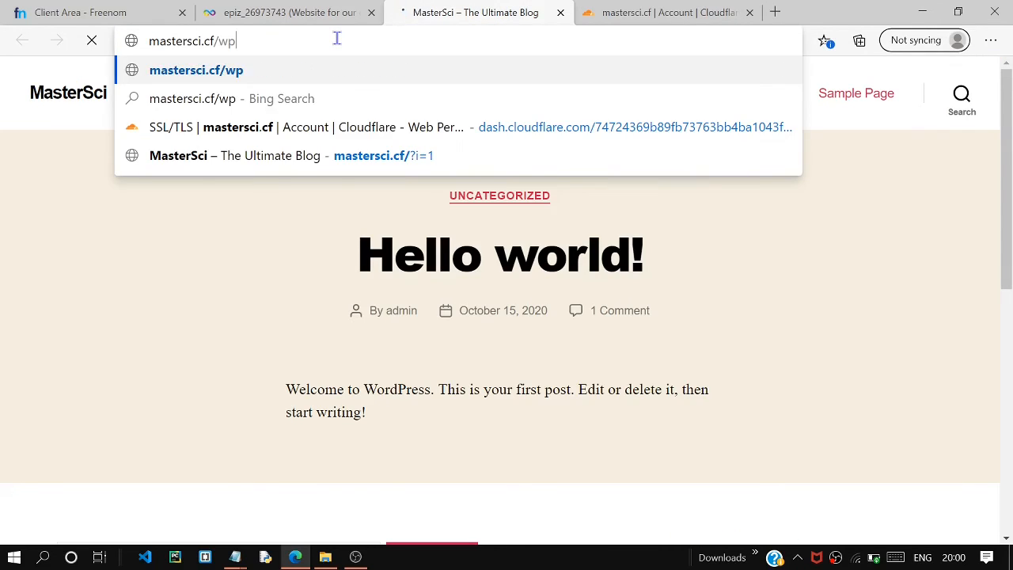
pyautogui.write('-admin')
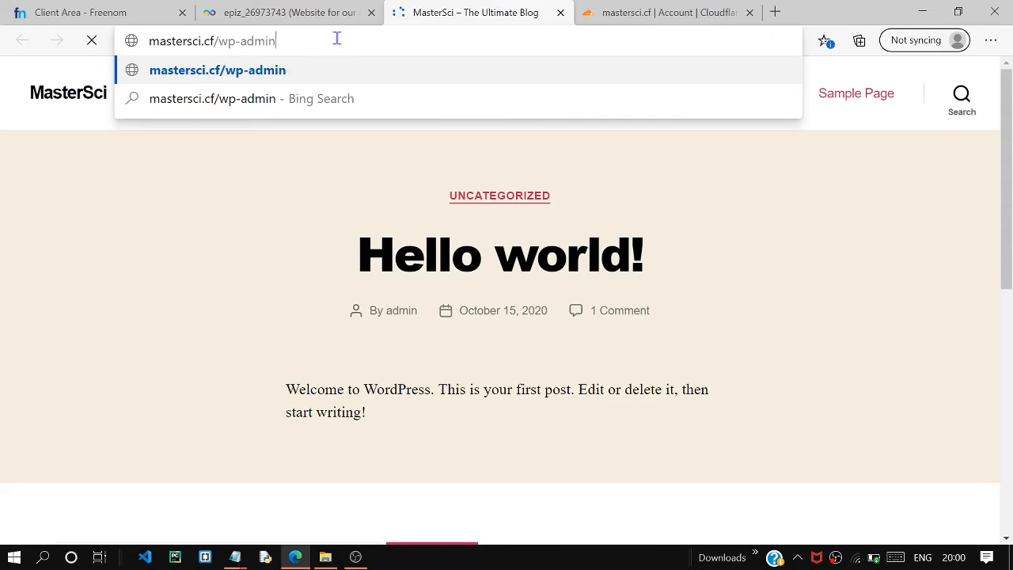
pyautogui.press('Return')
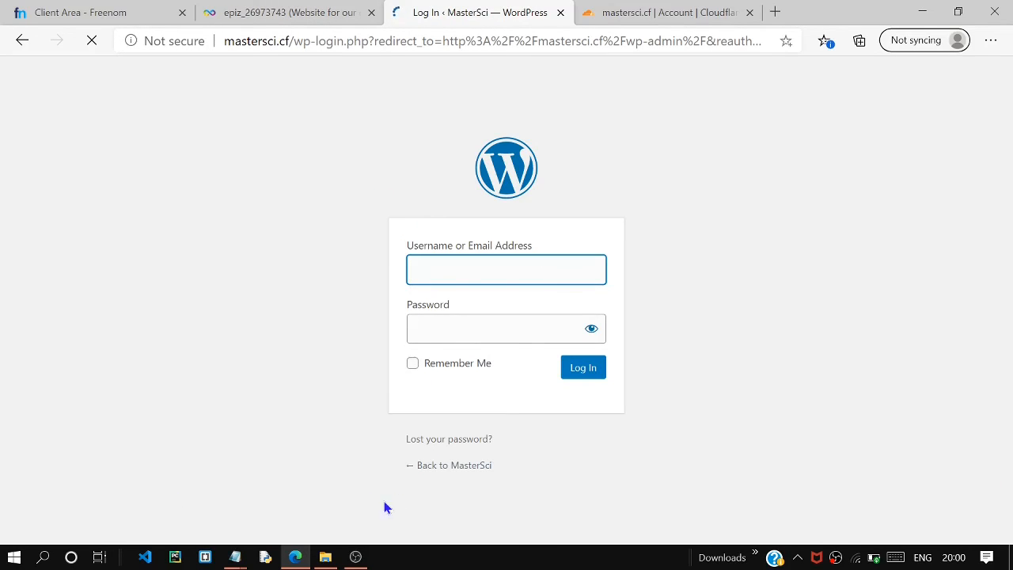
# Log in to WordPress as admin with the account password and Remember Me enabled.
pyautogui.write('admi')
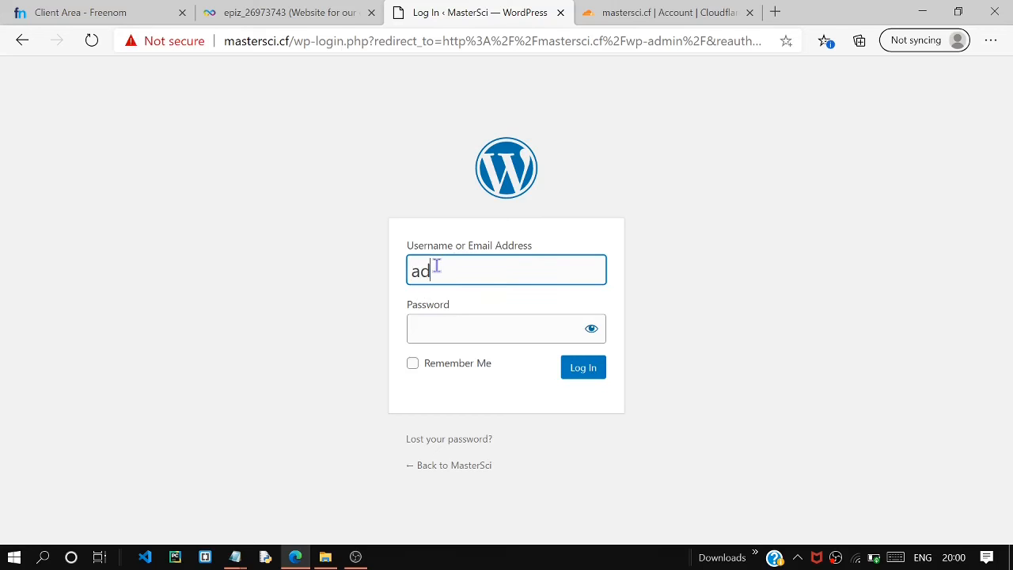
pyautogui.write('n')
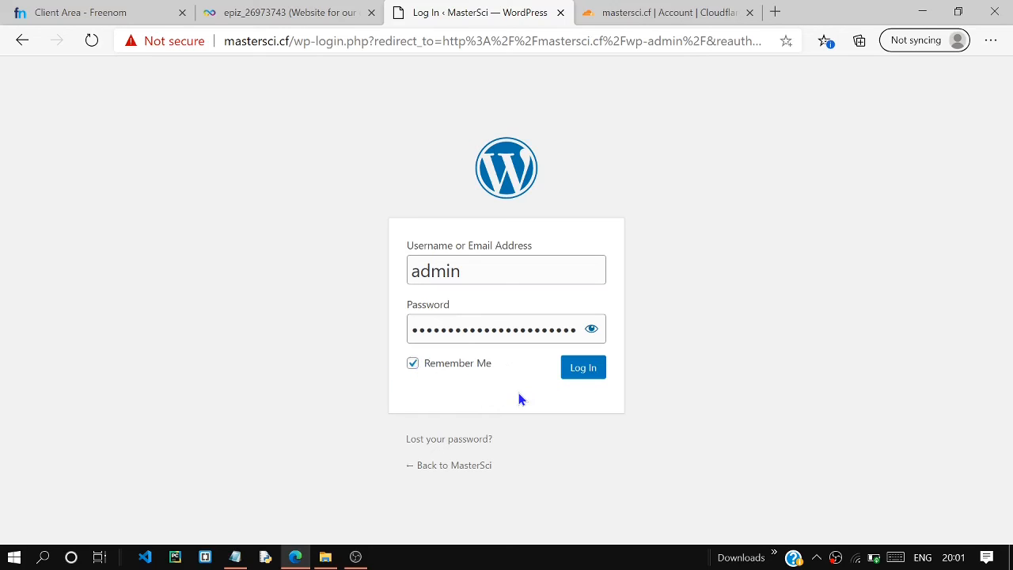
pyautogui.click(572, 371)
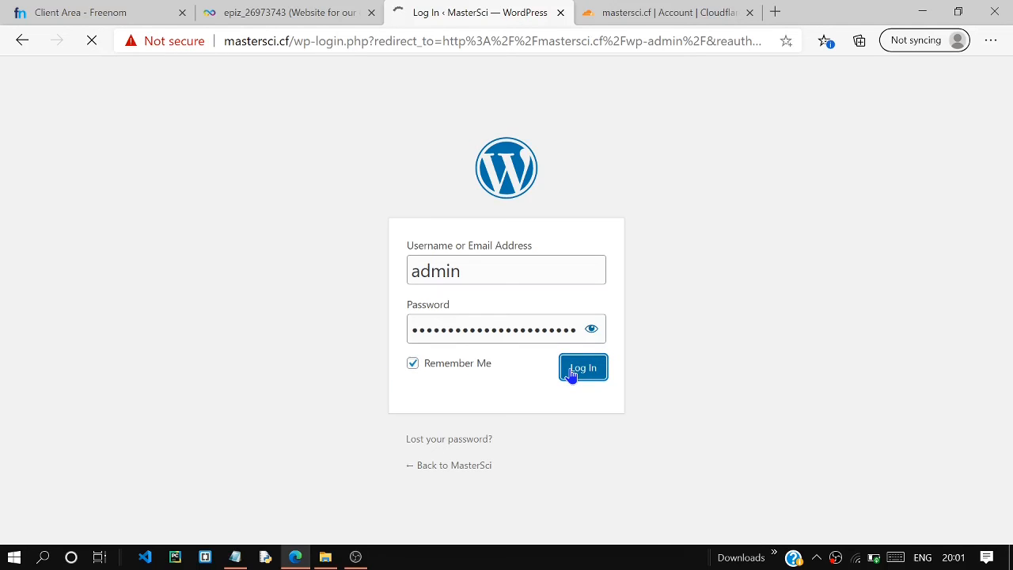